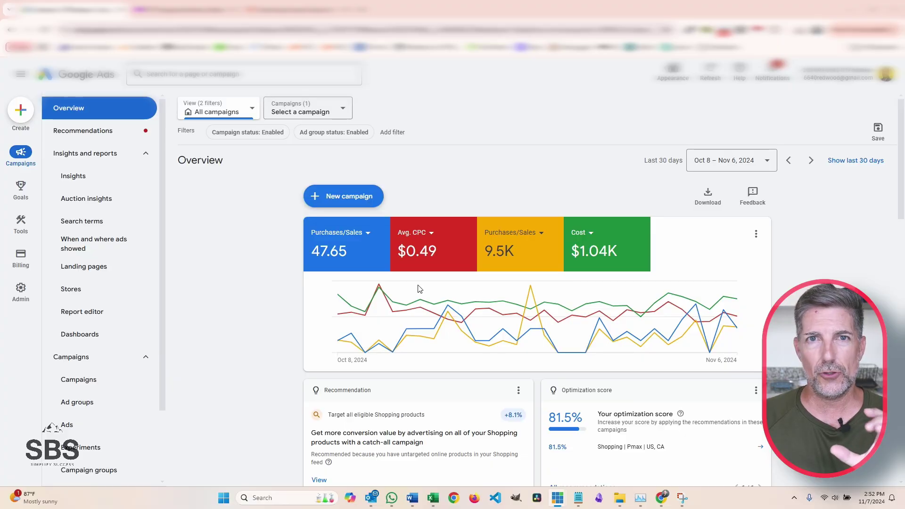
Step: Switch to Outlook's Weekly Google Ads Report message and read the report title and the Executive Summary's key alert
mouse_move(420, 289)
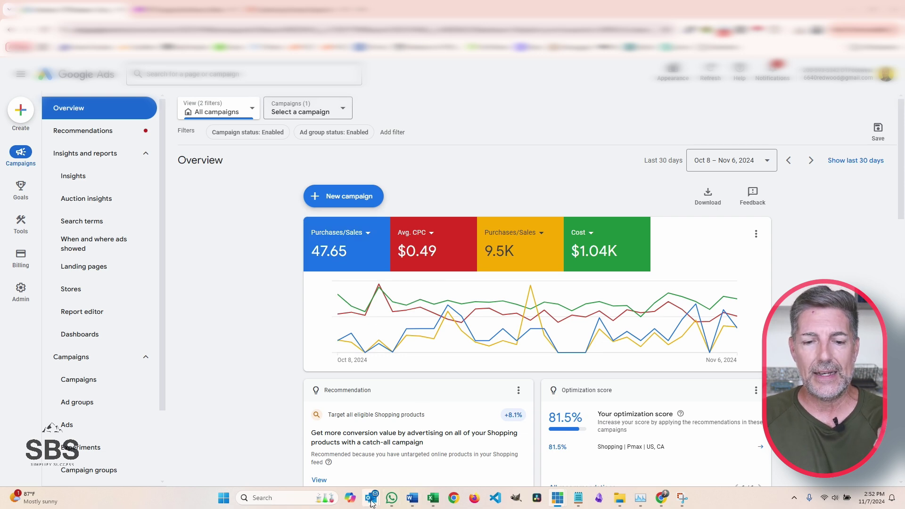
mouse_move(371, 498)
left_click(434, 460)
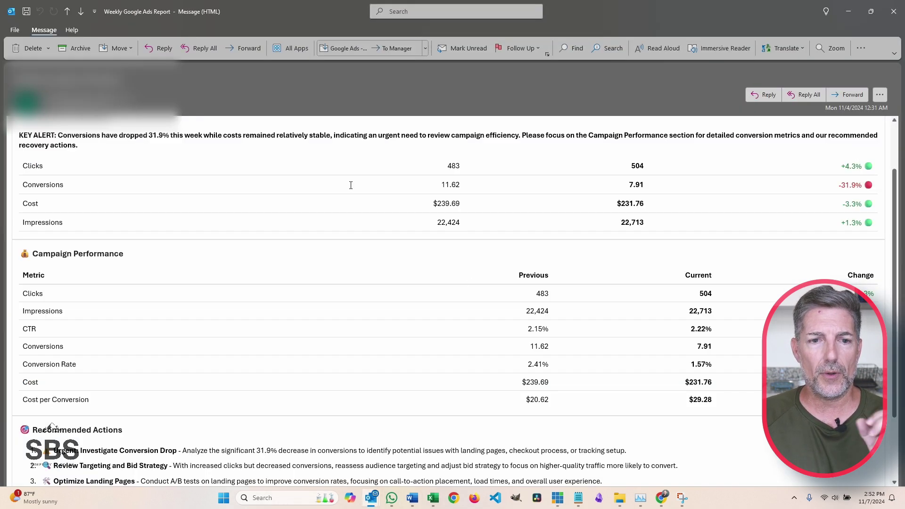
left_click_drag(204, 148, 6, 147)
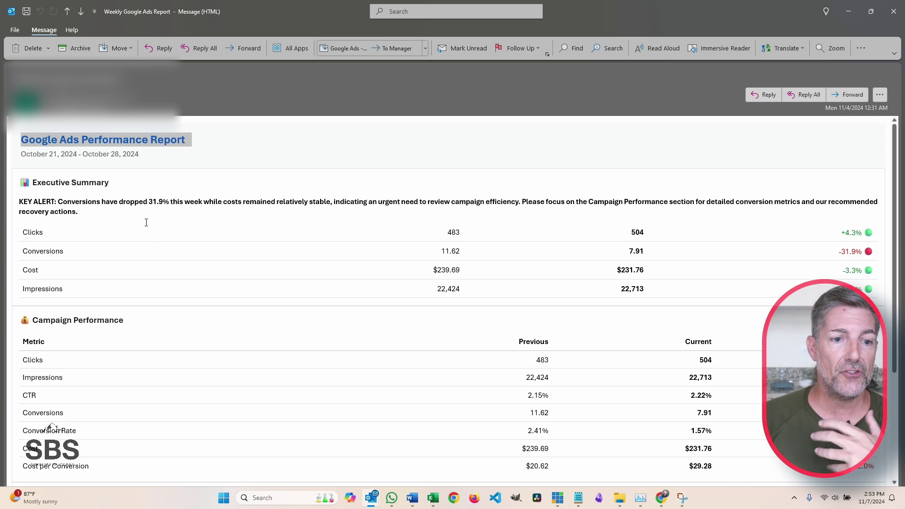
left_click_drag(44, 184, 123, 189)
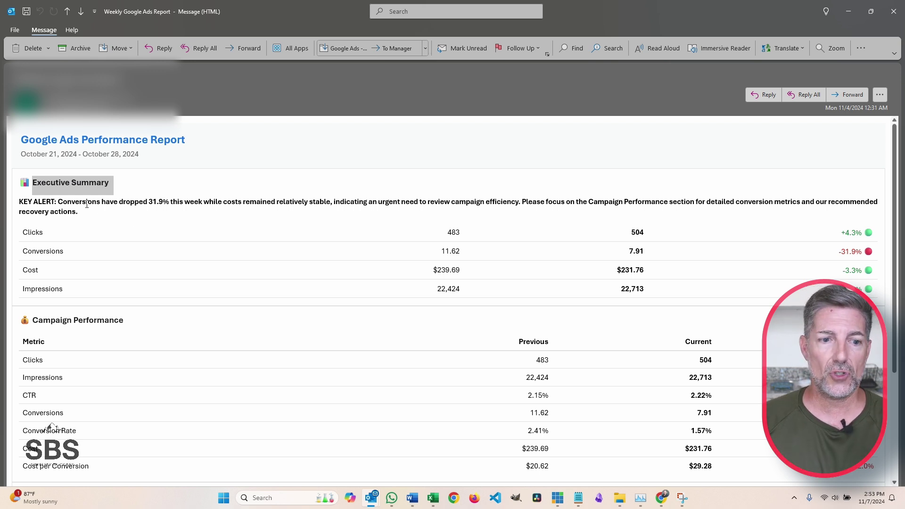
left_click_drag(40, 208, 140, 218)
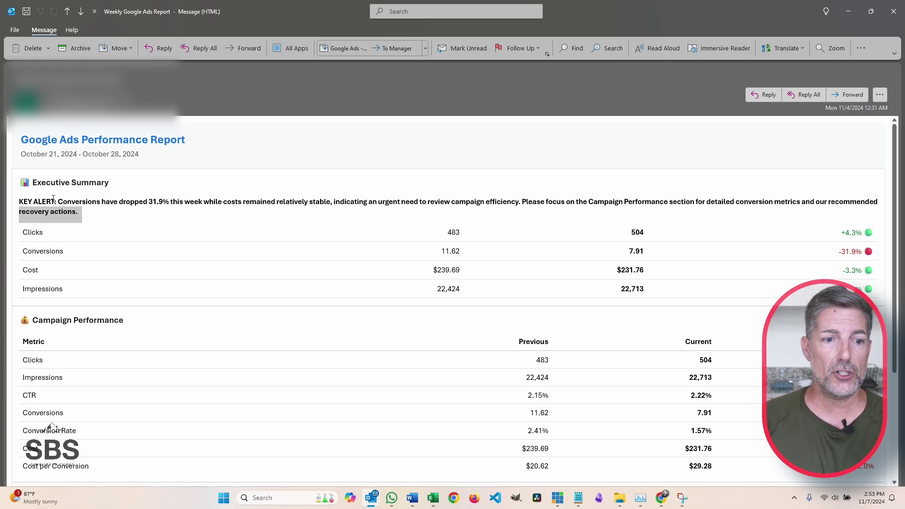
left_click_drag(26, 201, 188, 204)
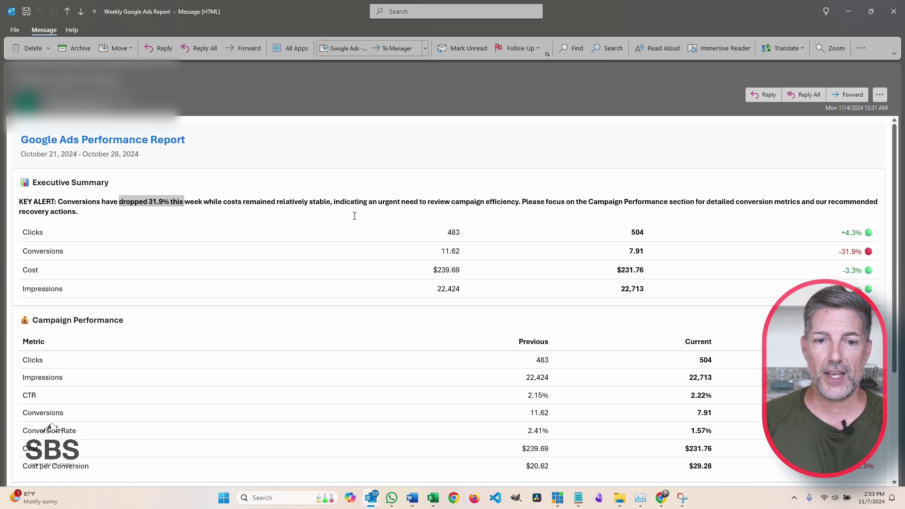
left_click_drag(366, 203, 501, 203)
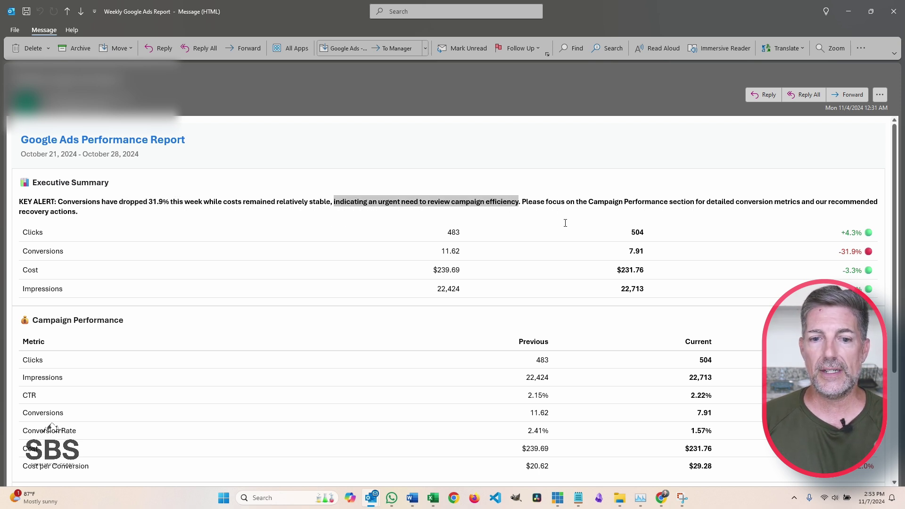
left_click_drag(547, 204, 669, 203)
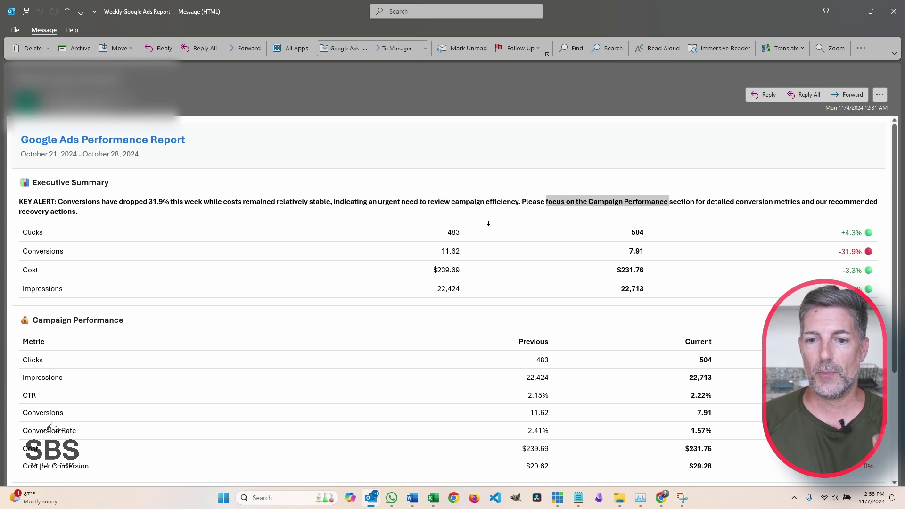
Step: Examine the clicks, conversions, cost and impressions rows in the Executive Summary
scroll(399, 223, "down", 2)
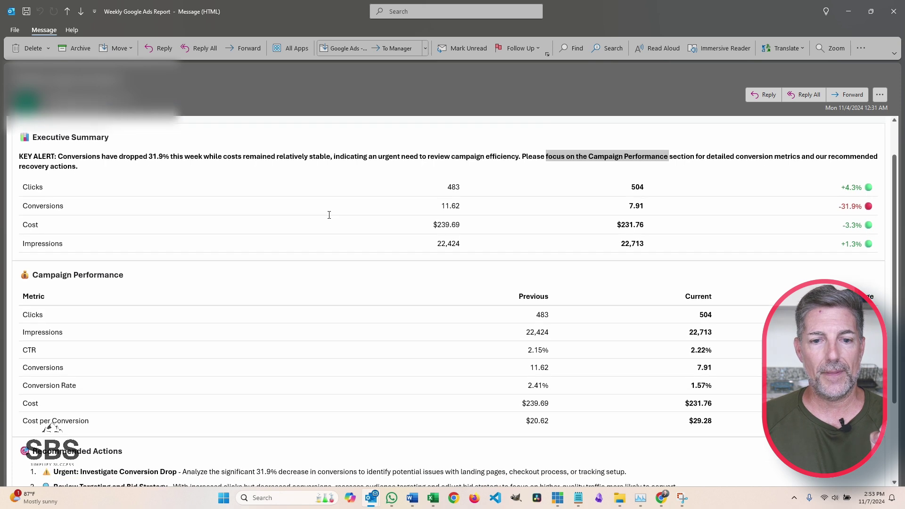
mouse_move(30, 189)
left_mouse_down()
mouse_move(48, 189)
mouse_move(32, 206)
left_mouse_up()
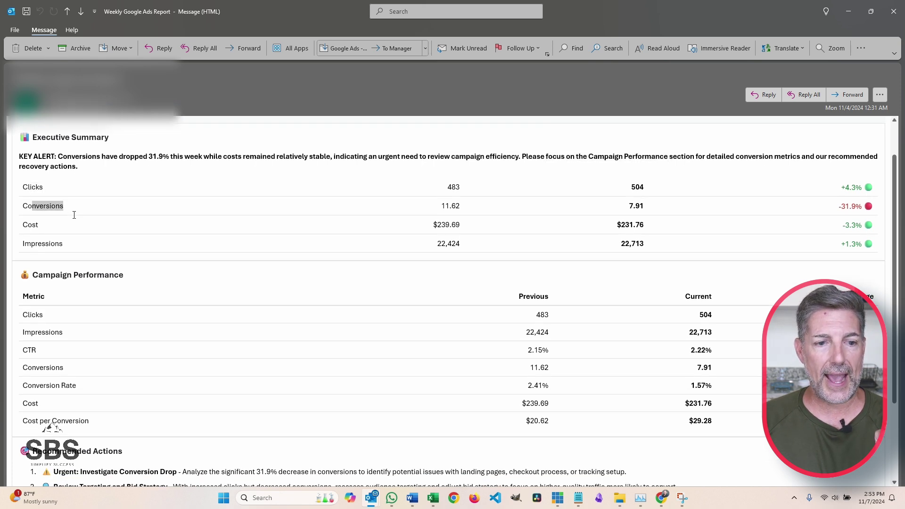
left_click(29, 226)
left_click_drag(36, 244, 83, 245)
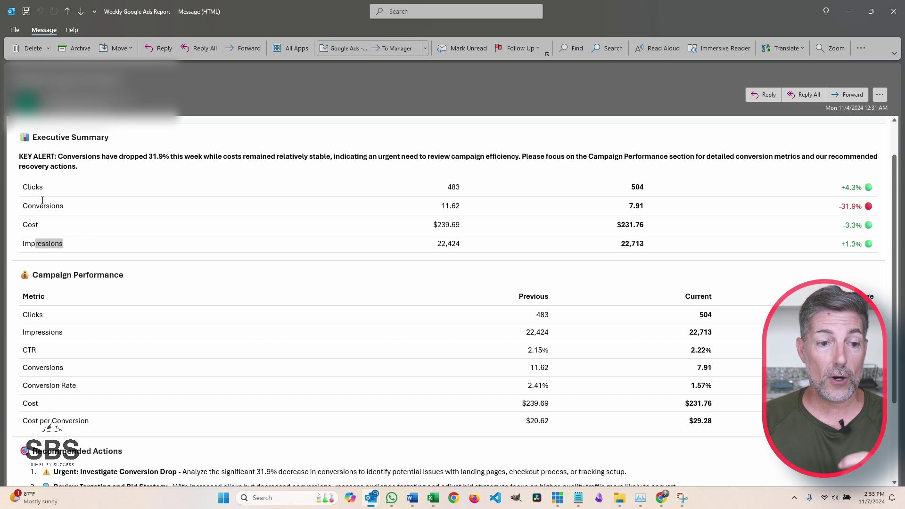
left_click_drag(31, 188, 44, 188)
left_click(34, 225)
left_click_drag(31, 225, 42, 243)
left_click(67, 244)
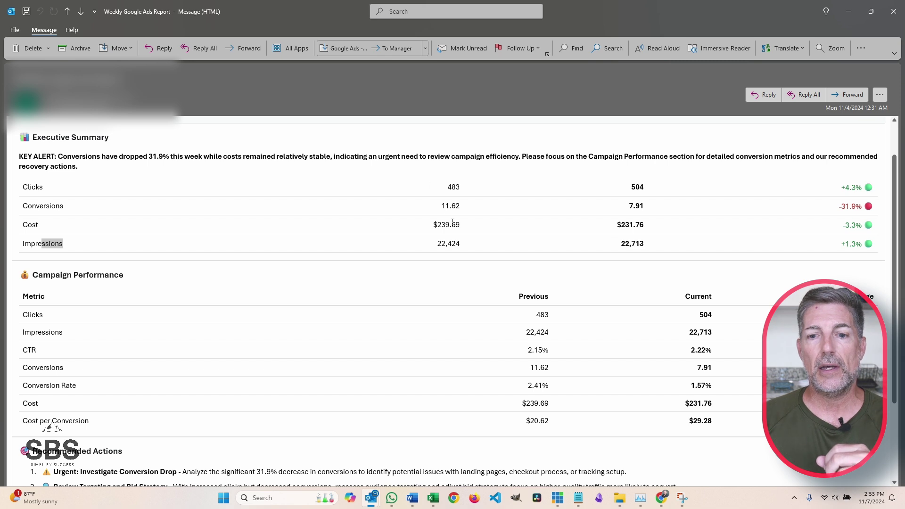
Step: Check the Executive Summary's percentage changes and status indicators against the key alert
scroll(452, 222, "up", 2)
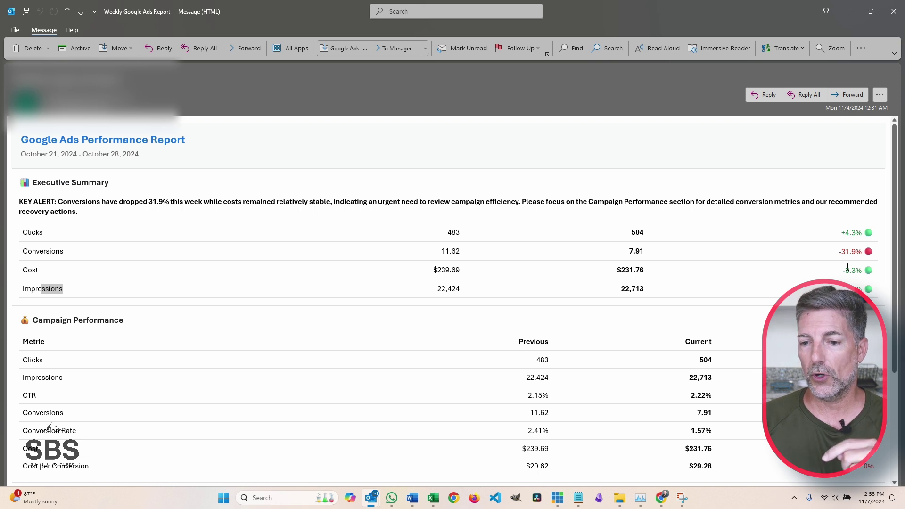
left_click_drag(836, 252, 873, 252)
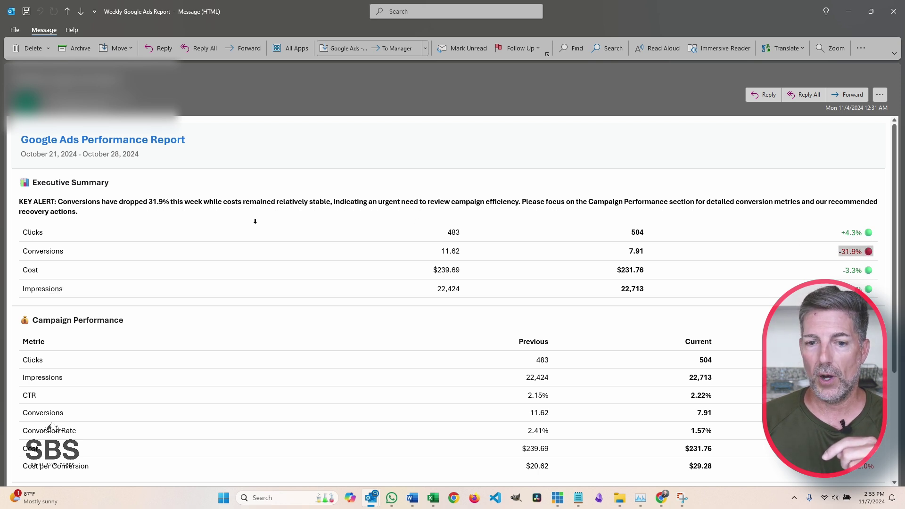
left_click_drag(23, 202, 76, 204)
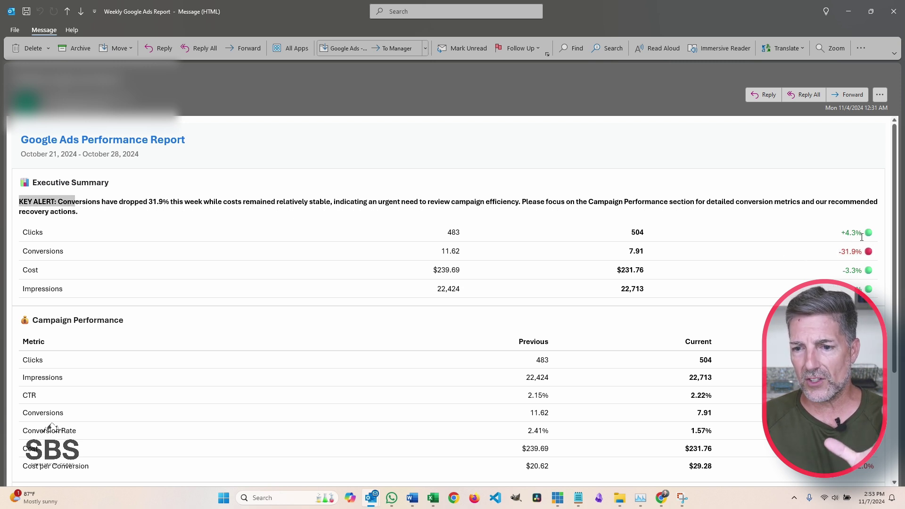
left_click_drag(864, 232, 874, 256)
Step: Review the Campaign Performance table, comparing the previous and current cost per conversion
scroll(868, 257, "down", 3)
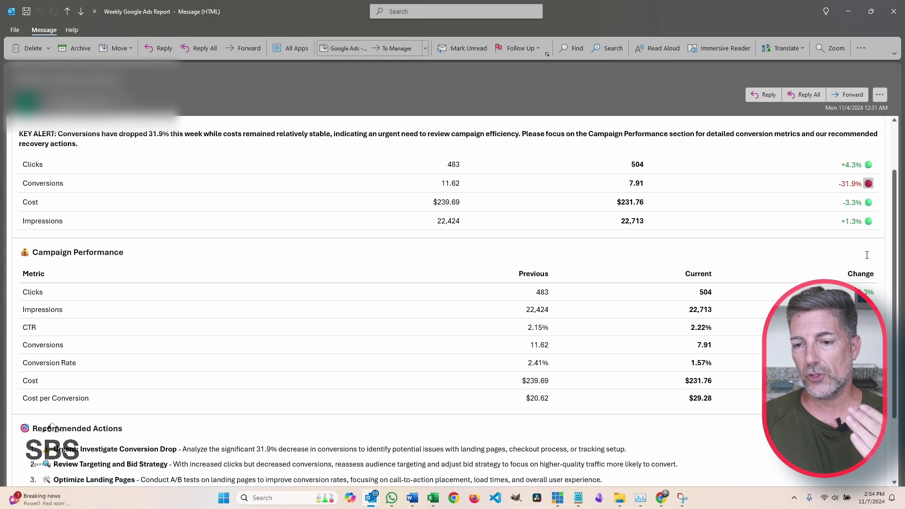
scroll(867, 255, "down", 2)
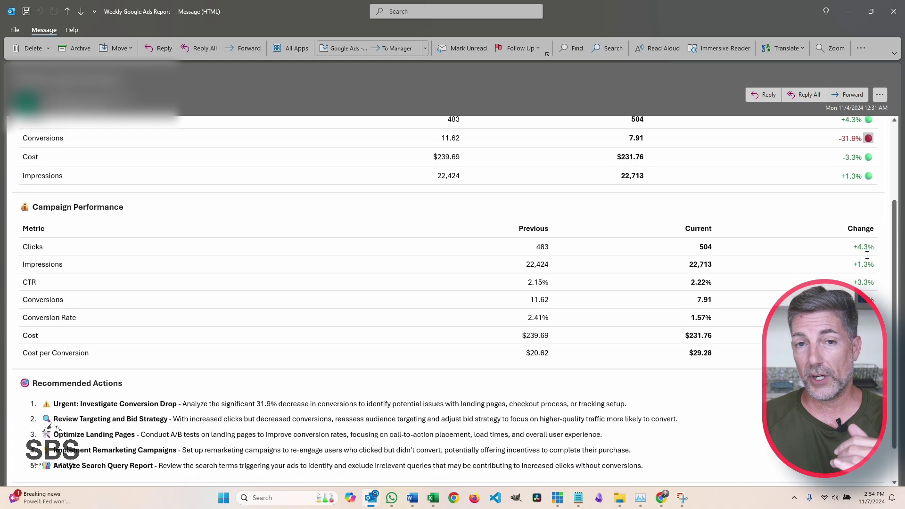
triple_click(62, 212)
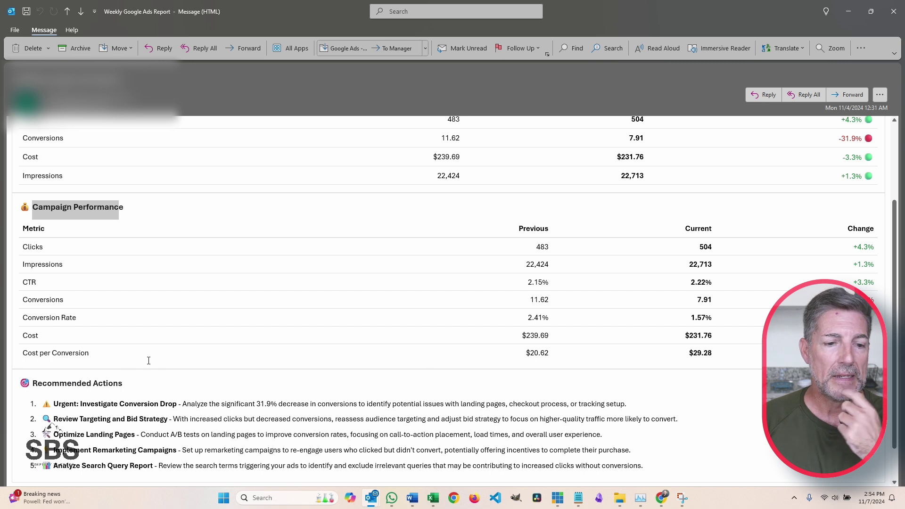
left_click_drag(23, 353, 89, 354)
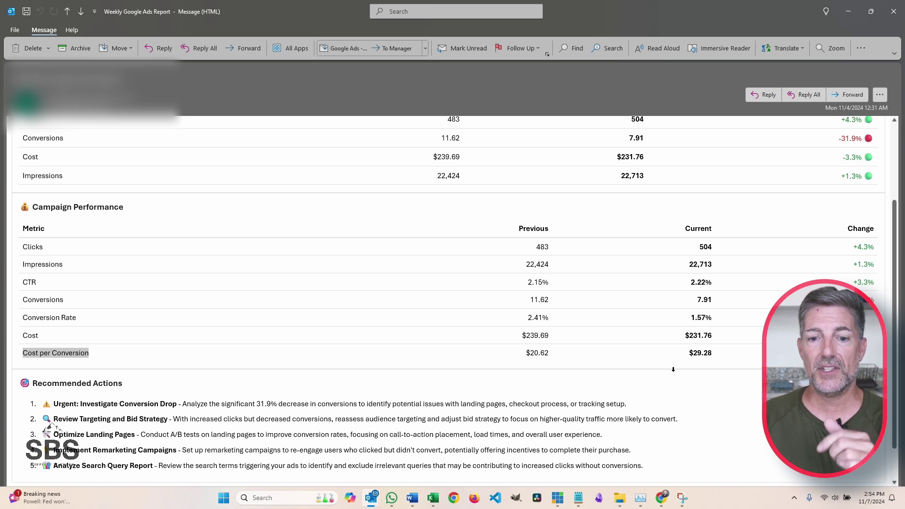
left_click_drag(554, 361, 701, 358)
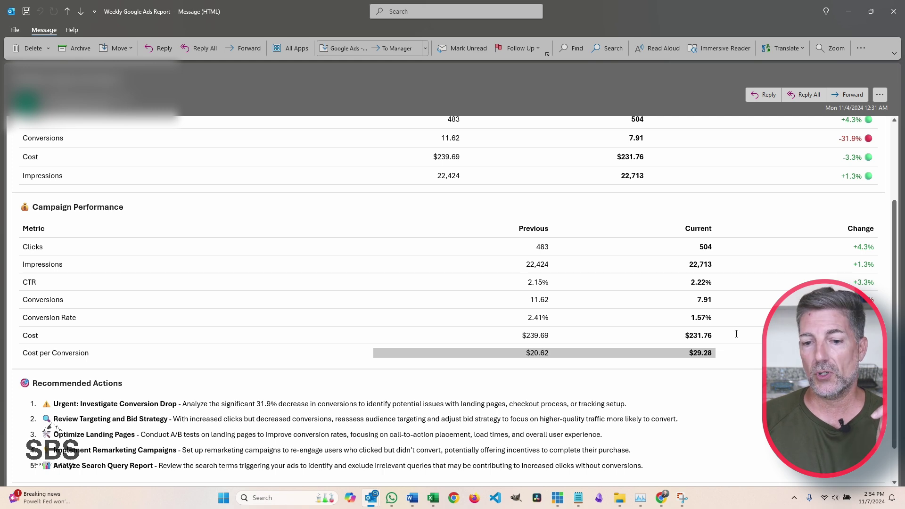
Step: Read through the five Recommended Actions at the end of the report
scroll(737, 334, "down", 2)
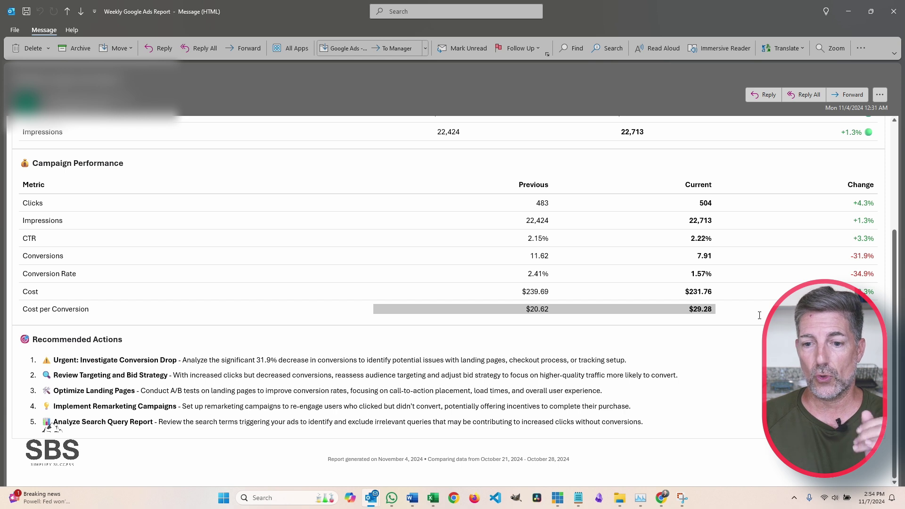
triple_click(76, 339)
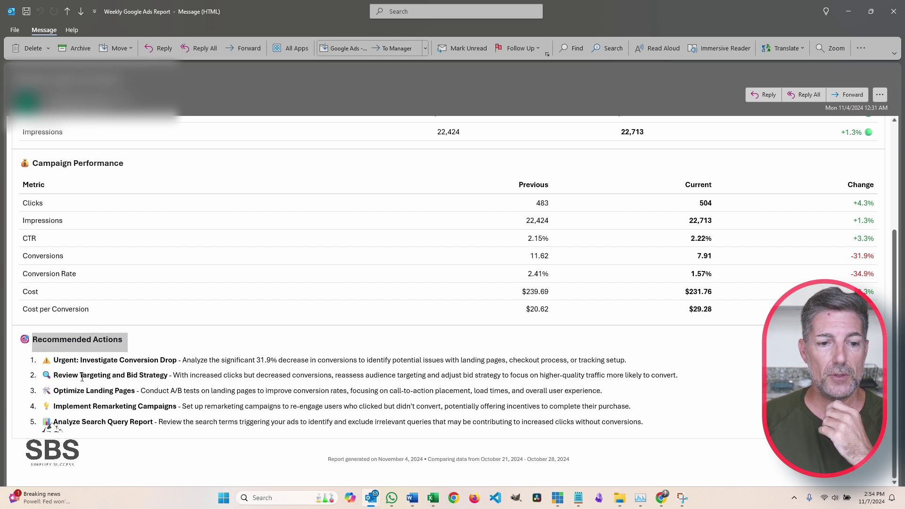
double_click(70, 361)
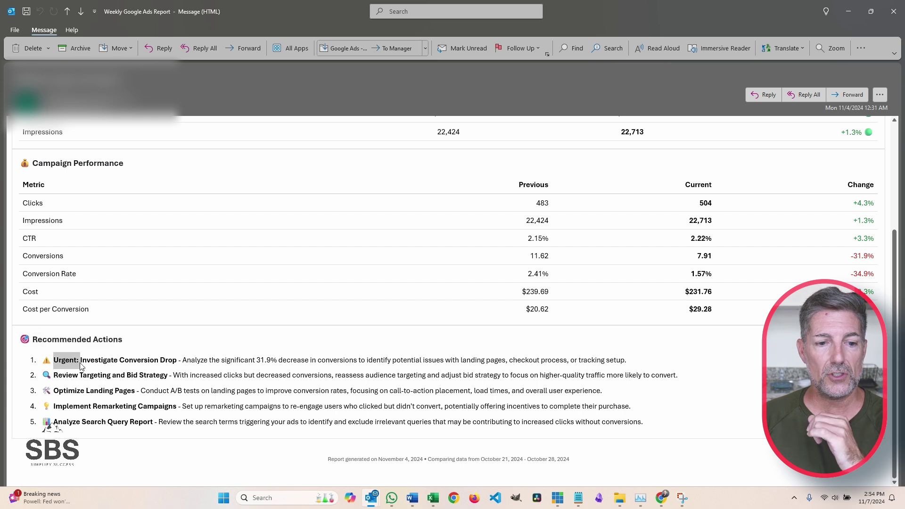
left_click_drag(69, 377, 109, 376)
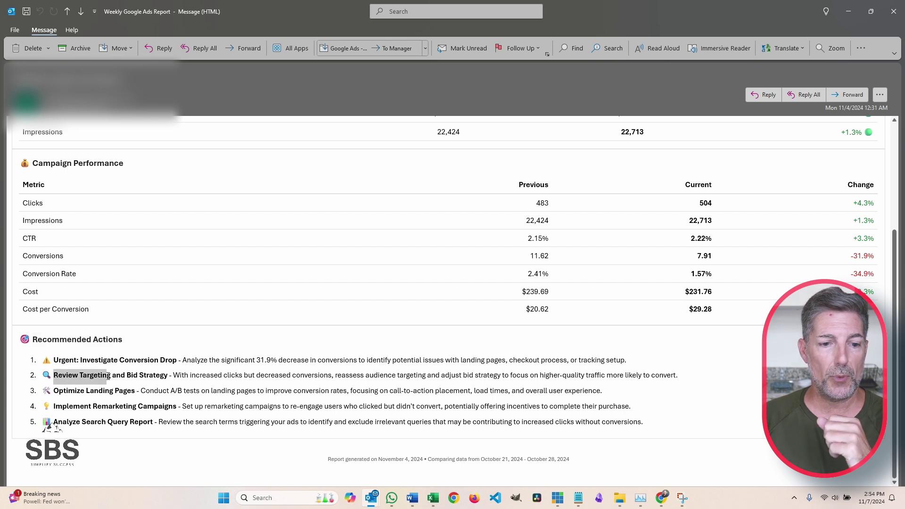
left_click_drag(54, 391, 112, 391)
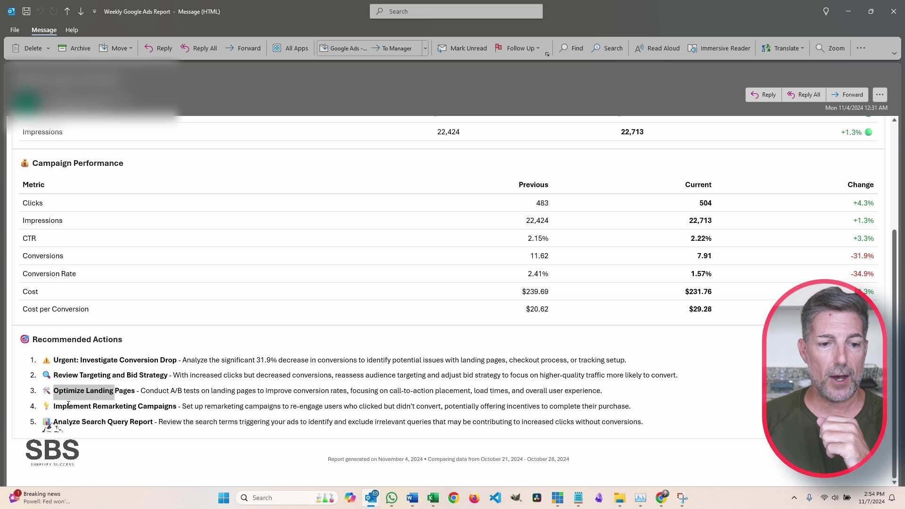
left_click_drag(53, 407, 132, 411)
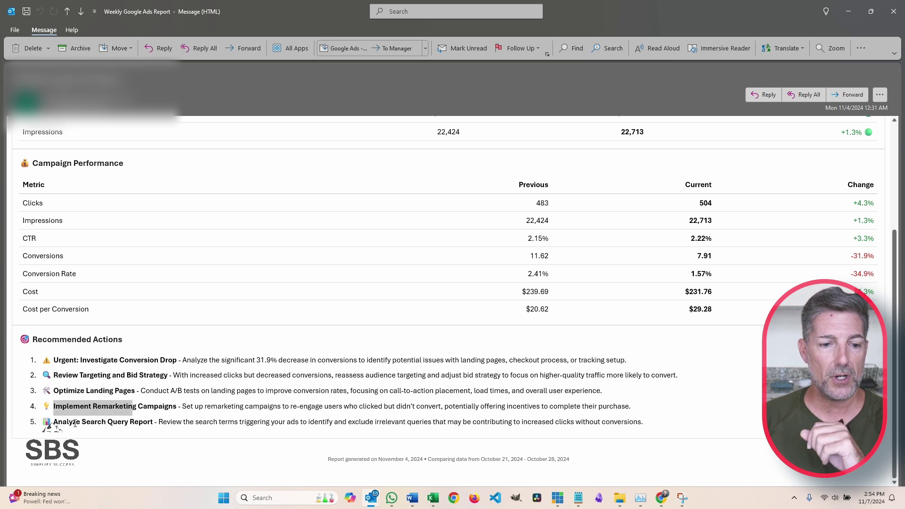
left_click_drag(53, 423, 130, 423)
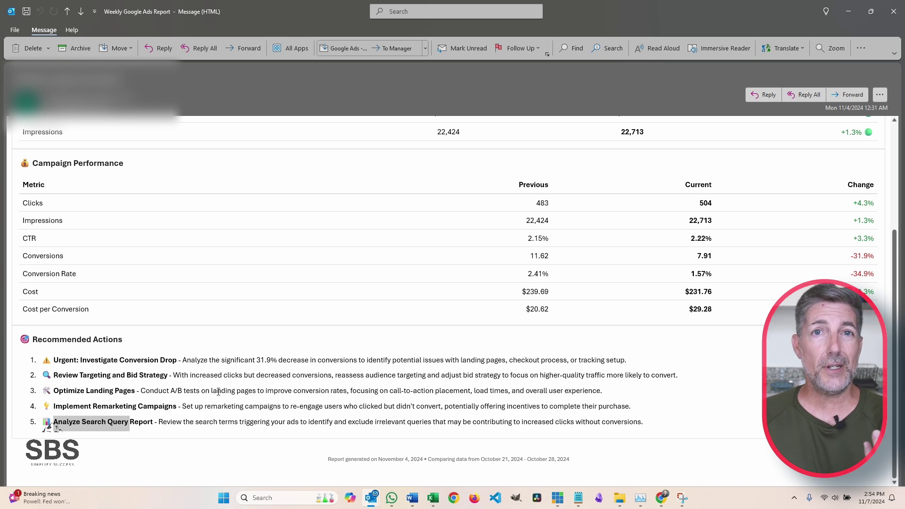
scroll(296, 393, "up", 3)
scroll(324, 389, "down", 2)
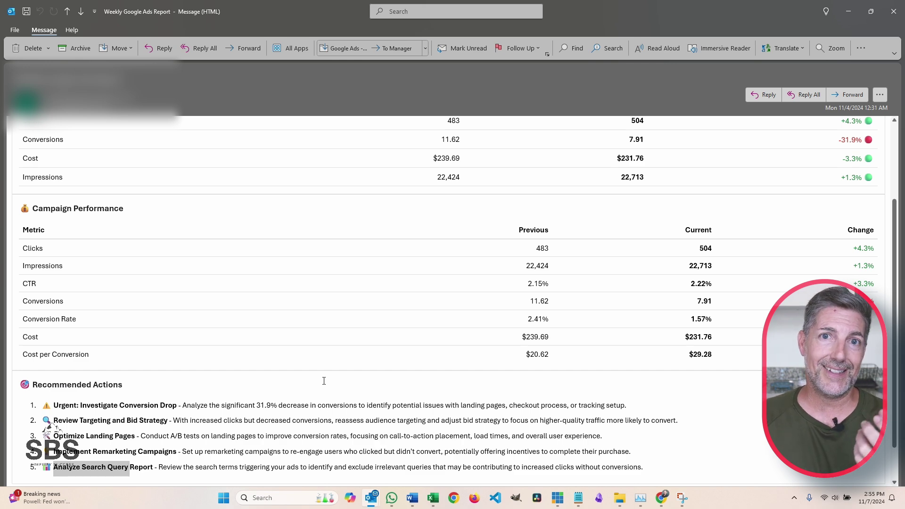
Step: Minimize the report message and switch to the DTF Google Ads Review scenario in Make to view its module chain
left_click(848, 11)
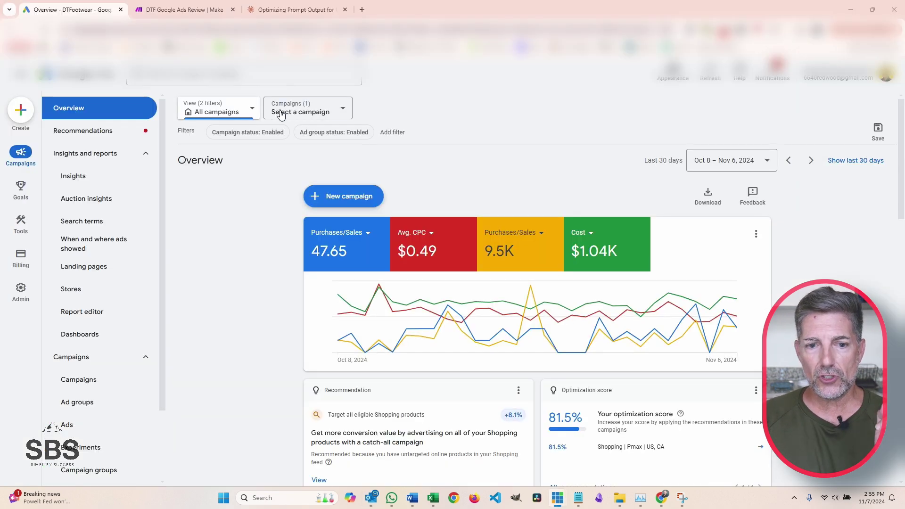
left_click(194, 11)
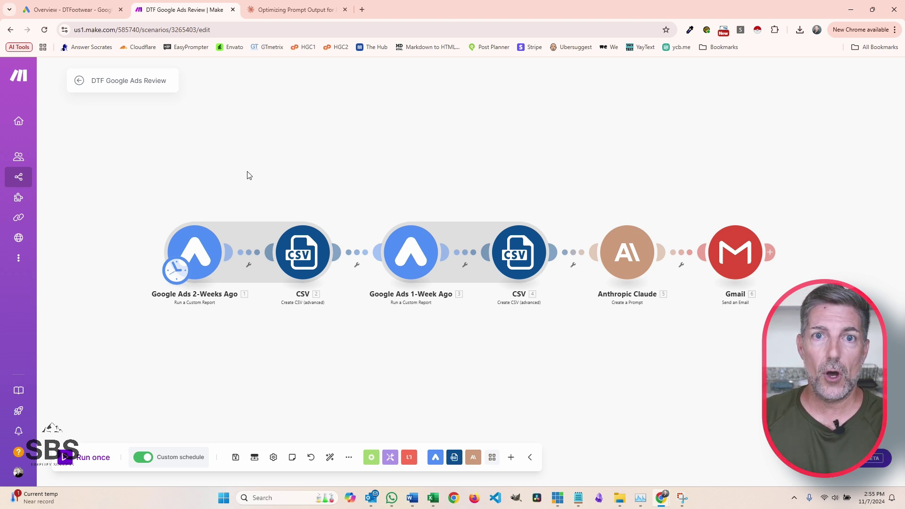
scroll(268, 182, "up", 2)
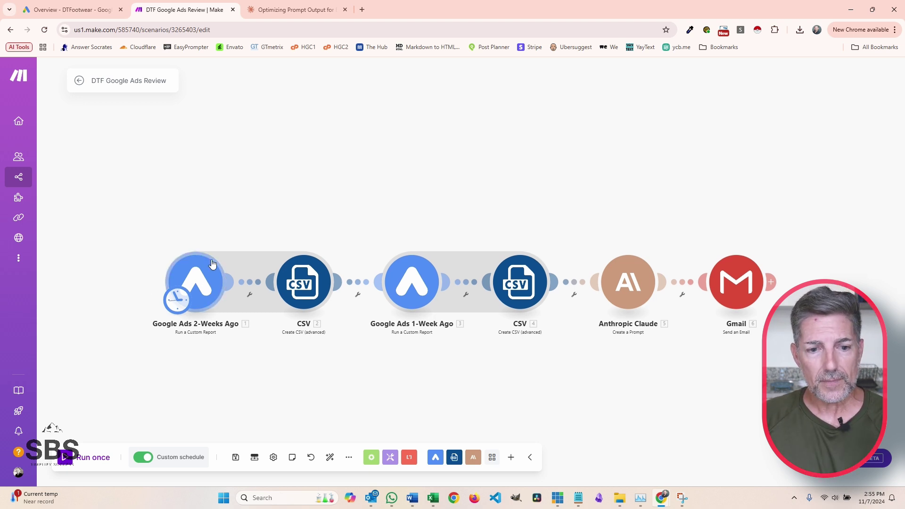
scroll(240, 197, "down", 2)
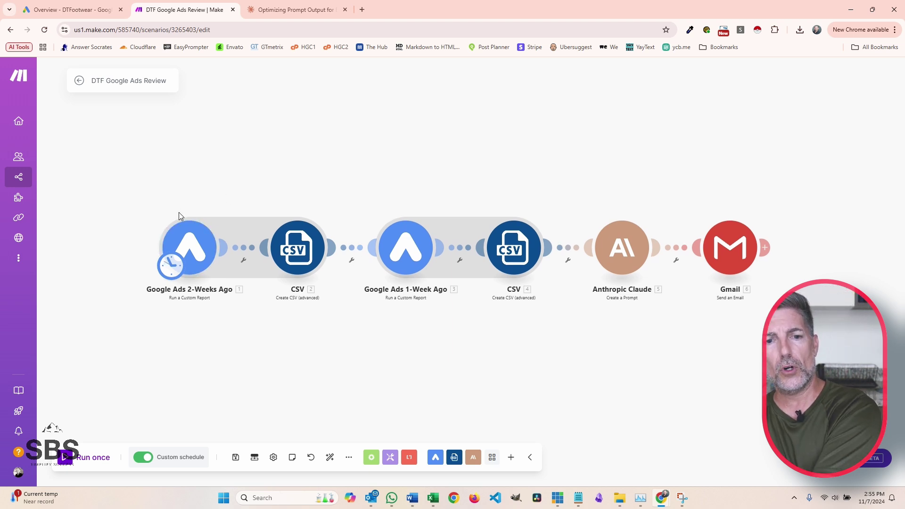
Step: Inspect the query fields of the Google Ads 2-Weeks Ago module, from campaign.name to metrics.conversions, and close its settings
left_click(181, 250)
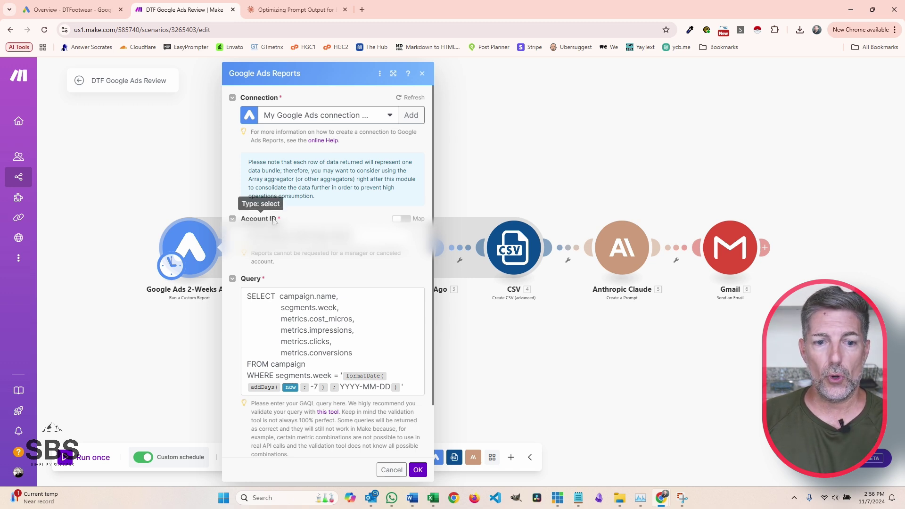
scroll(346, 220, "down", 2)
left_click_drag(354, 293, 277, 238)
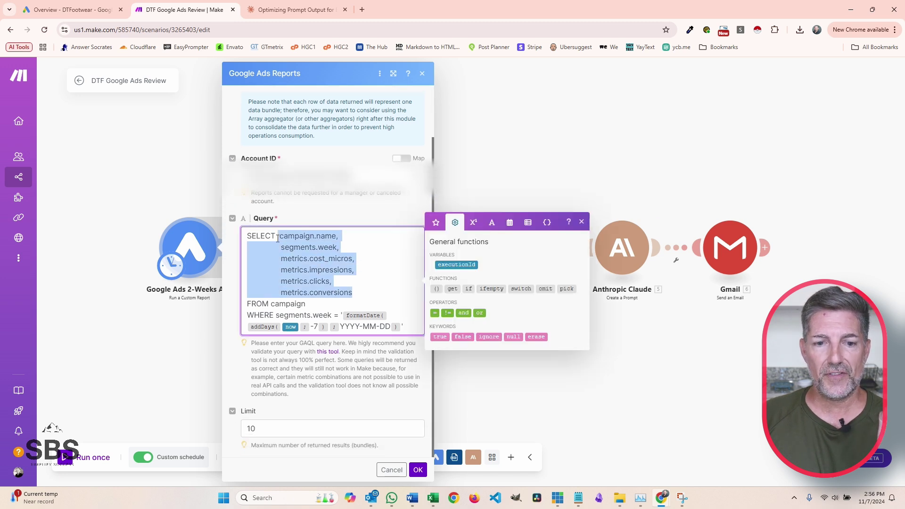
left_click(419, 474)
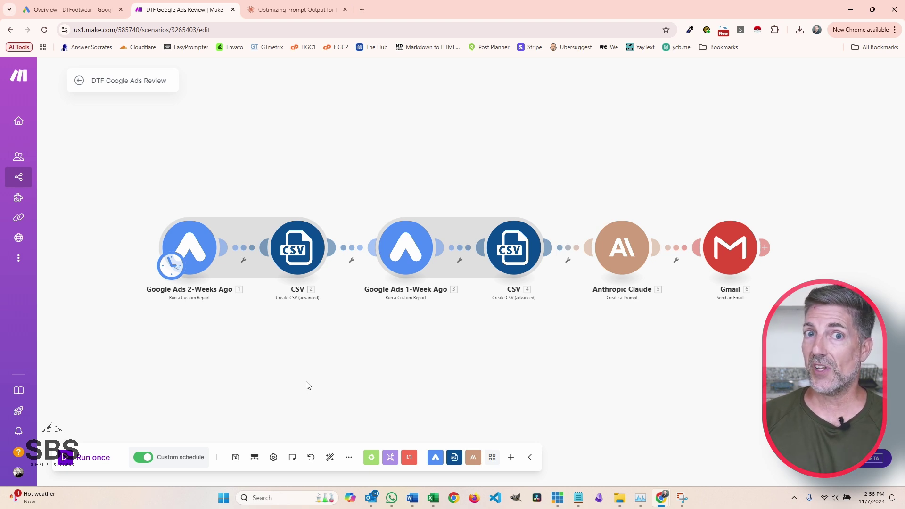
Step: Inspect the Google Ads 2-Weeks Ago query and the adjoining CSV module's field mappings, closing both without changes
left_click(176, 248)
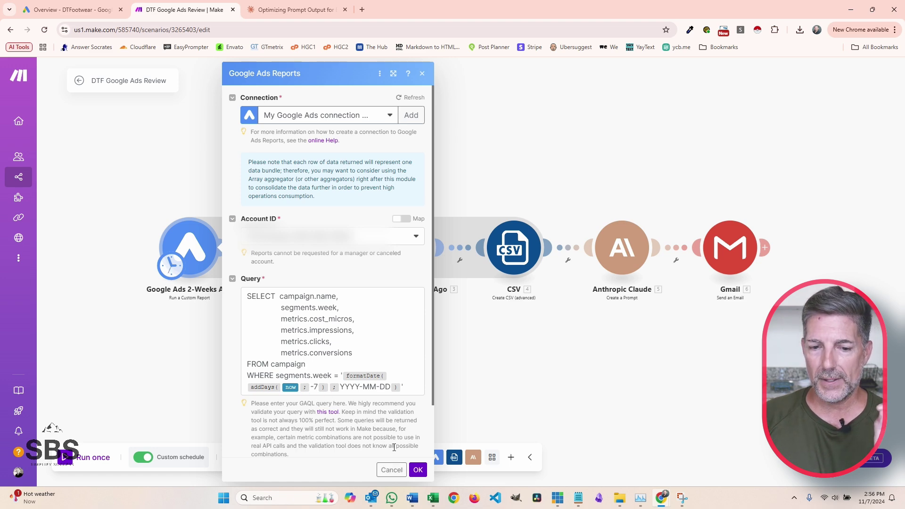
left_click(391, 469)
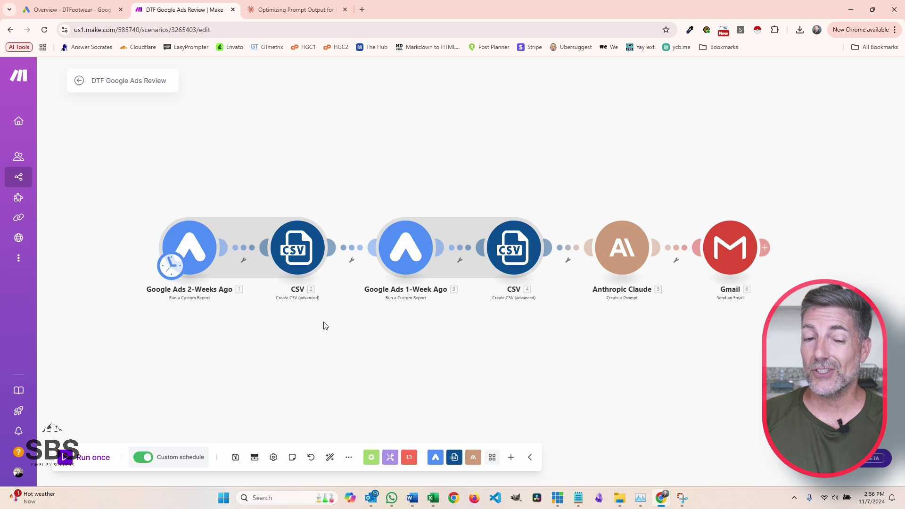
left_click(295, 252)
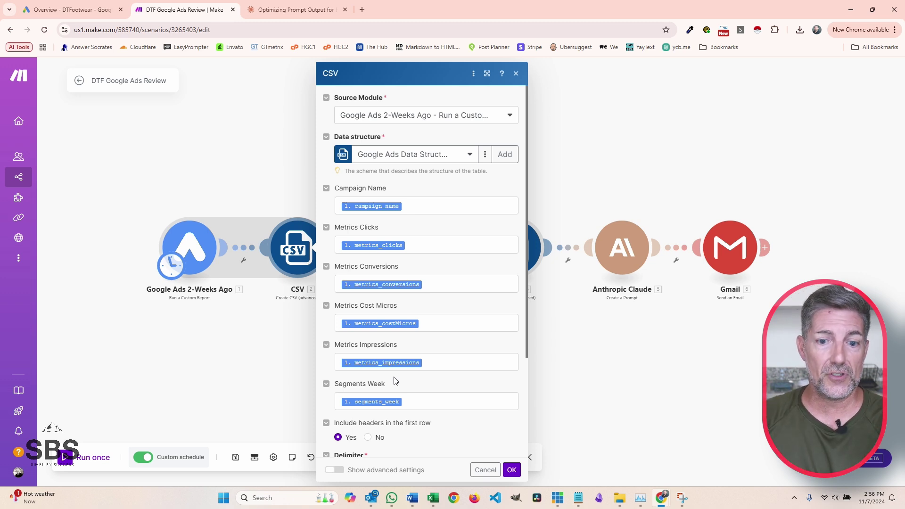
left_click(487, 469)
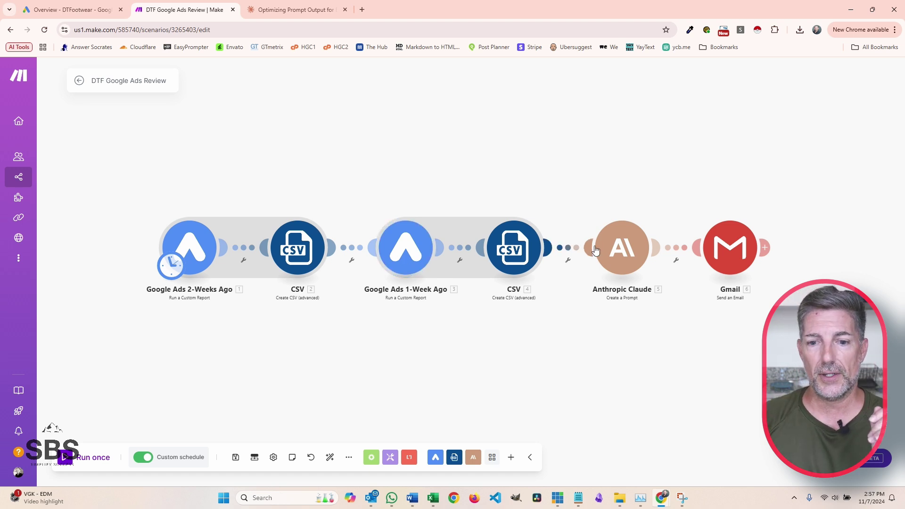
Step: Open the Anthropic Claude module's settings in expanded view and read the prompt's introduction and Input Data section
left_click(616, 256)
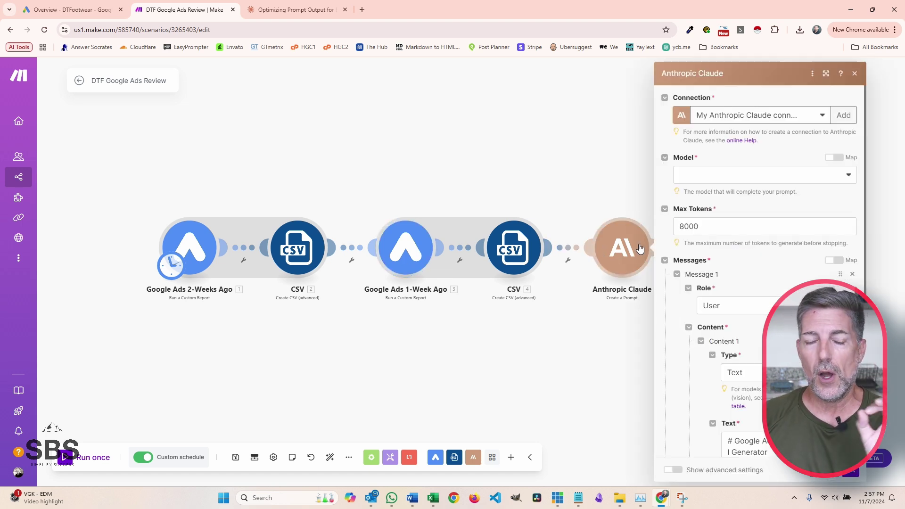
left_click(826, 73)
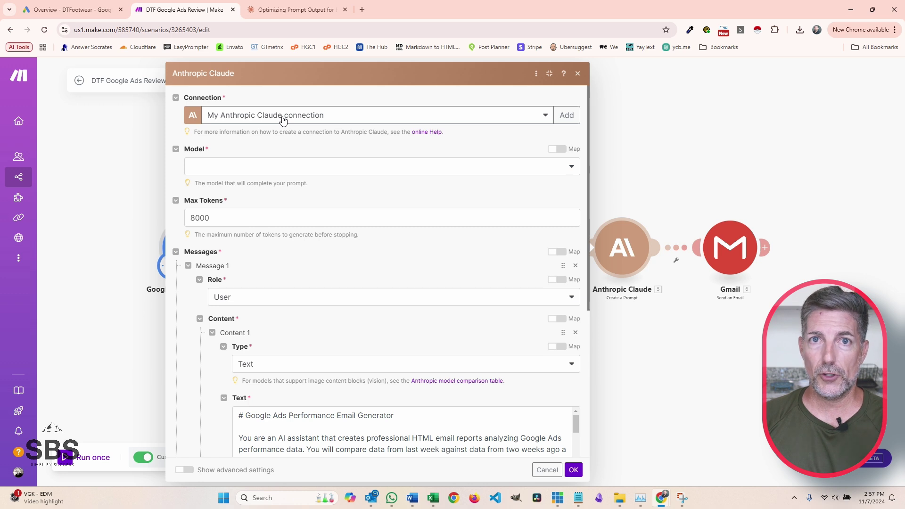
left_click_drag(589, 152, 590, 308)
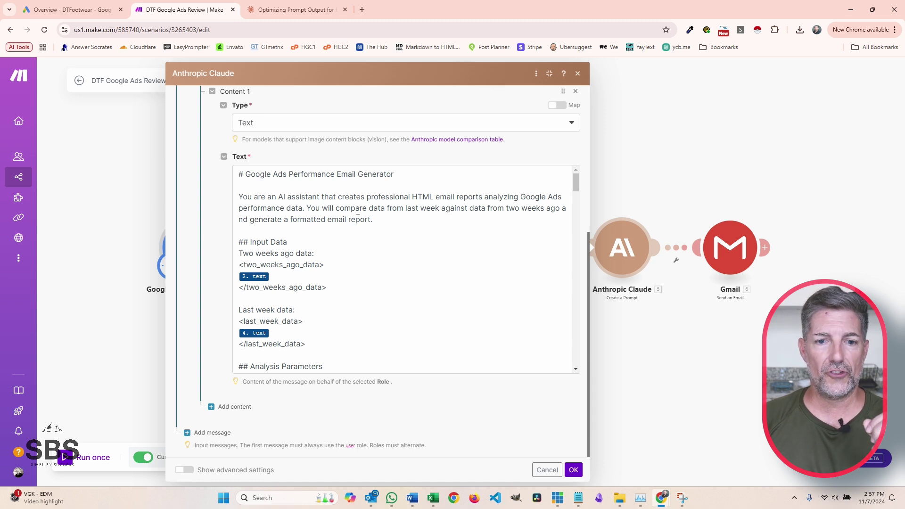
left_click_drag(241, 197, 390, 227)
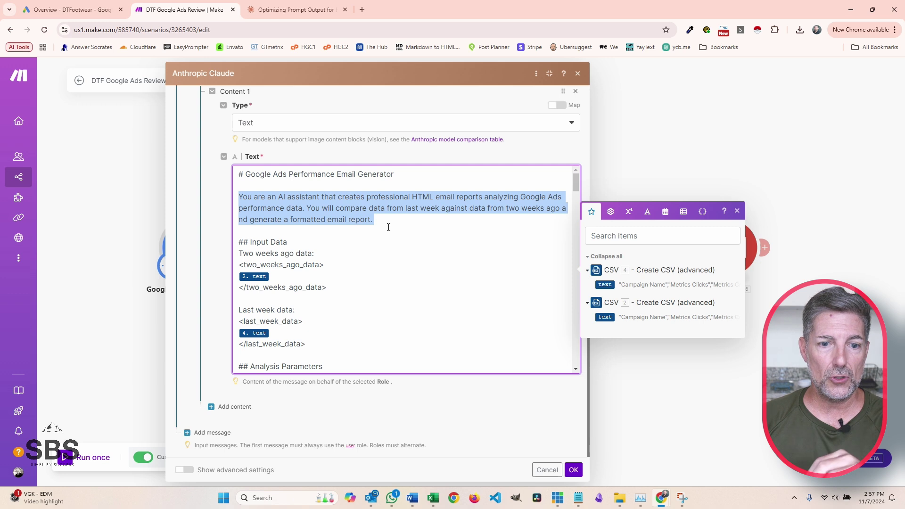
scroll(349, 216, "down", 1)
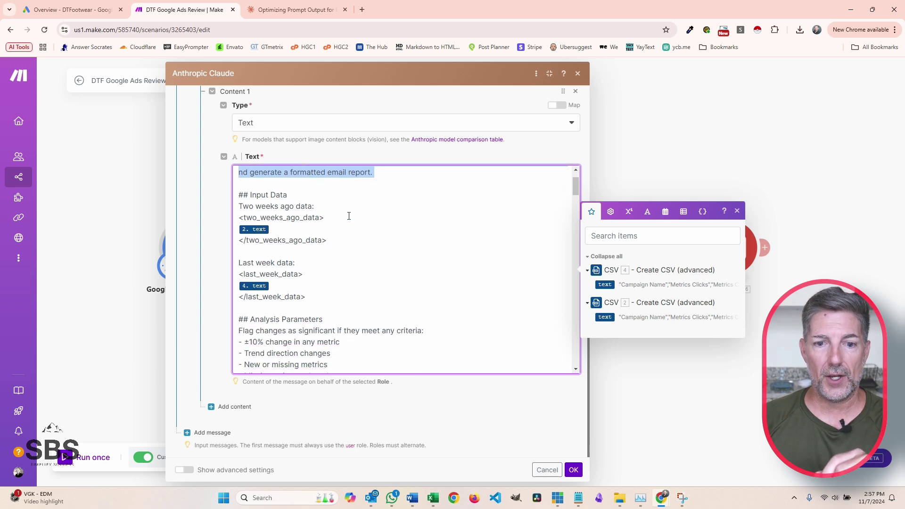
scroll(350, 215, "up", 1)
left_click_drag(404, 206, 451, 209)
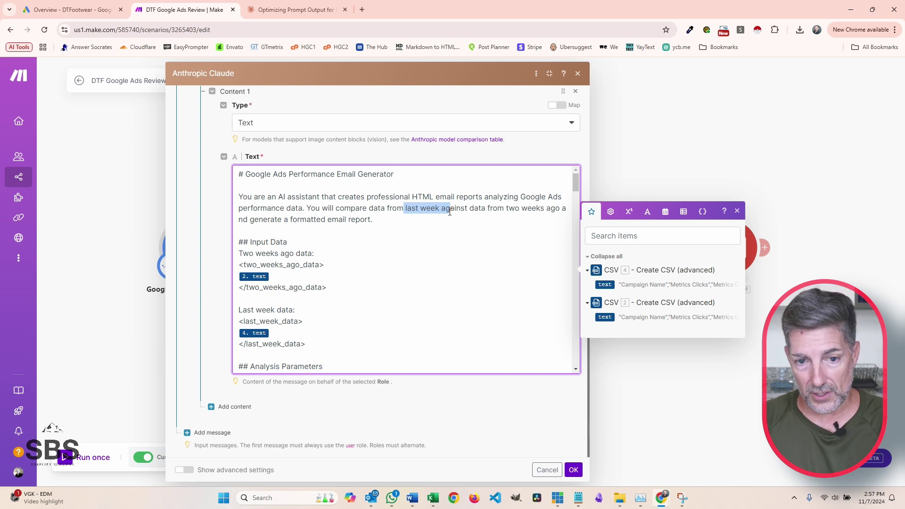
scroll(448, 215, "down", 1)
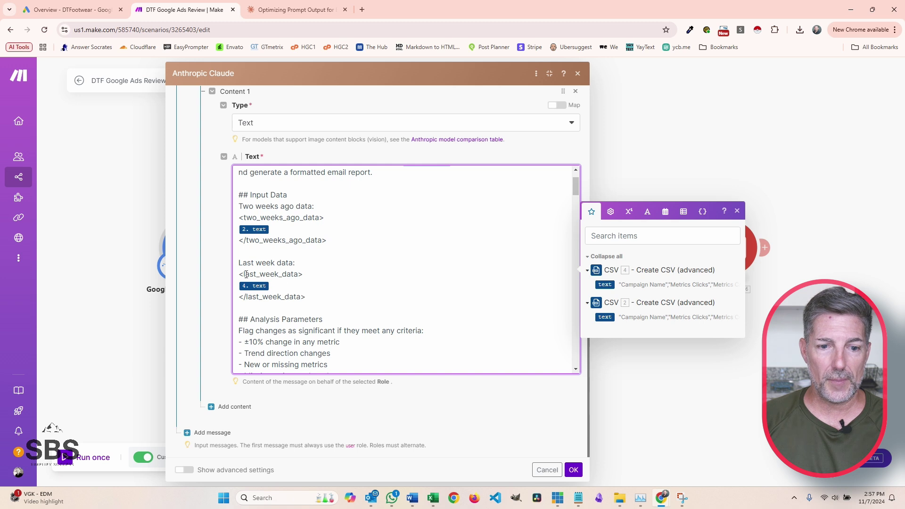
Step: Read the prompt's Analysis Parameters, Opening Paragraph Rules and example opening paragraphs
scroll(414, 248, "down", 3)
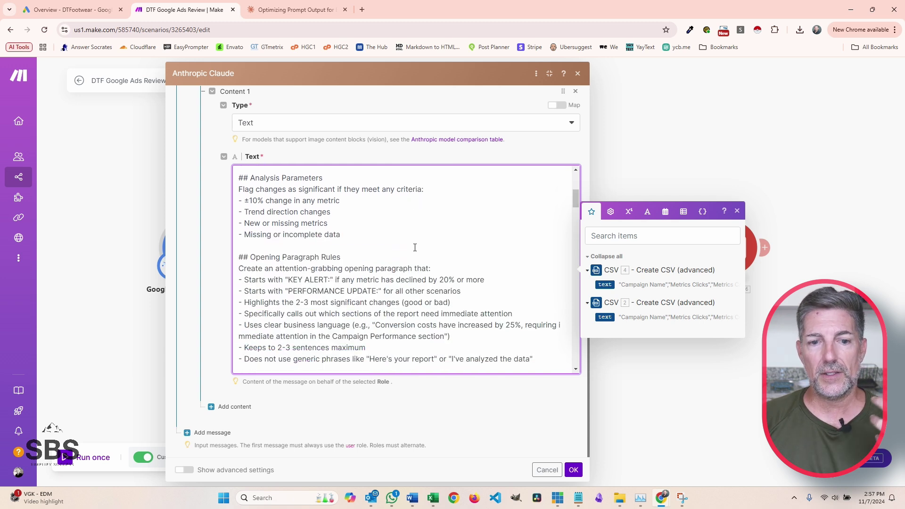
scroll(415, 248, "down", 3)
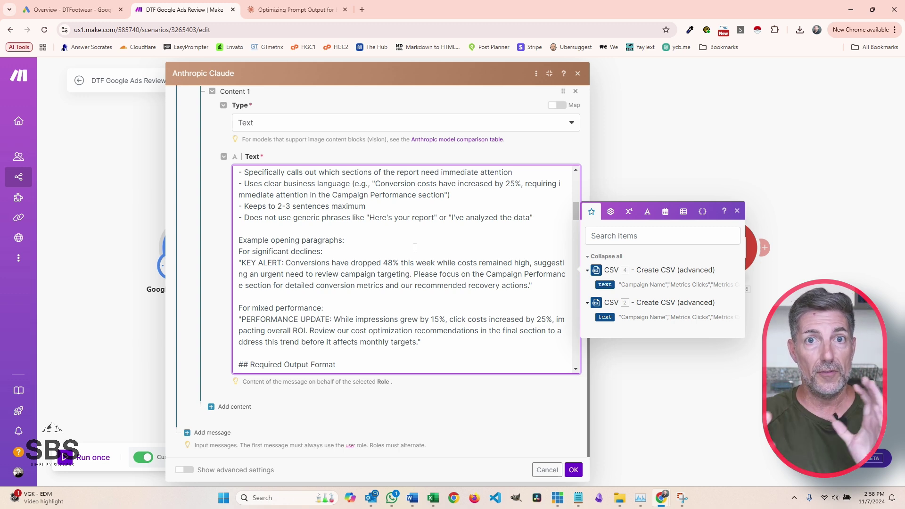
scroll(423, 244, "down", 3)
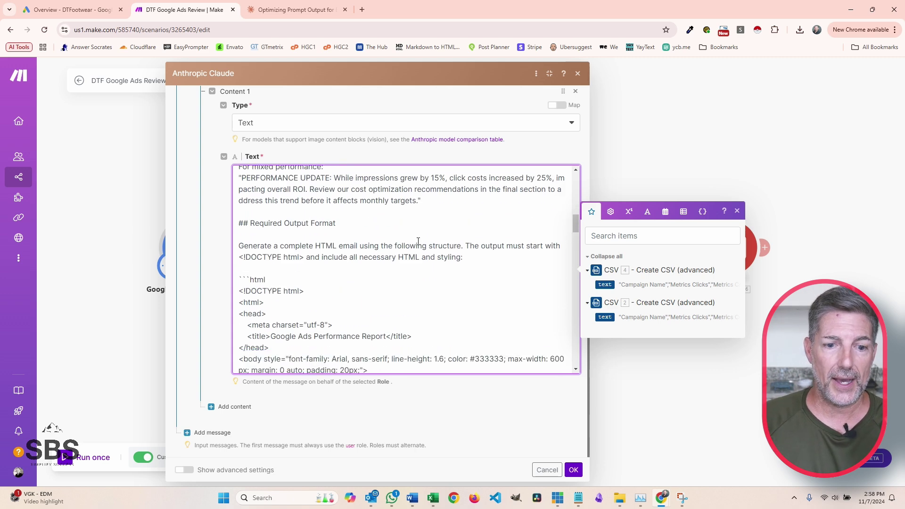
Step: Examine the Required Output Format section, highlighting its heading and the instruction to generate a complete HTML email
scroll(418, 241, "down", 2)
scroll(351, 200, "up", 1)
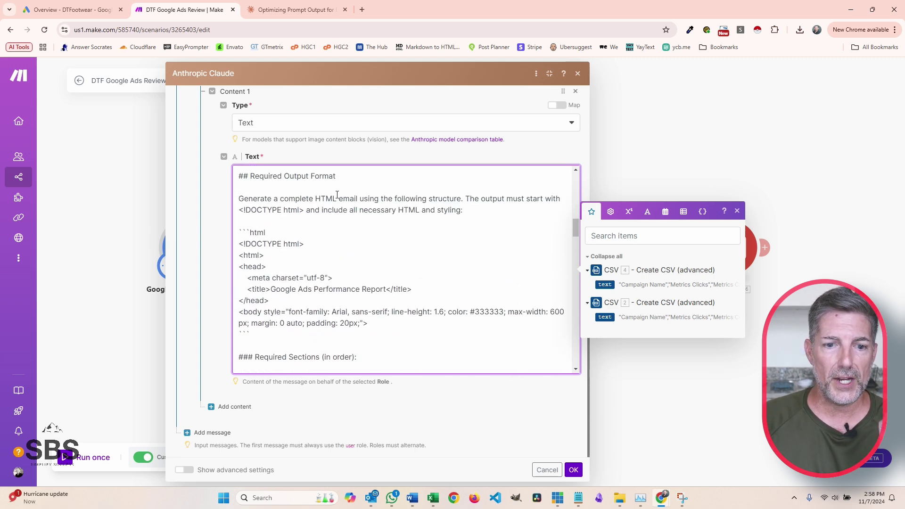
left_click_drag(252, 176, 359, 183)
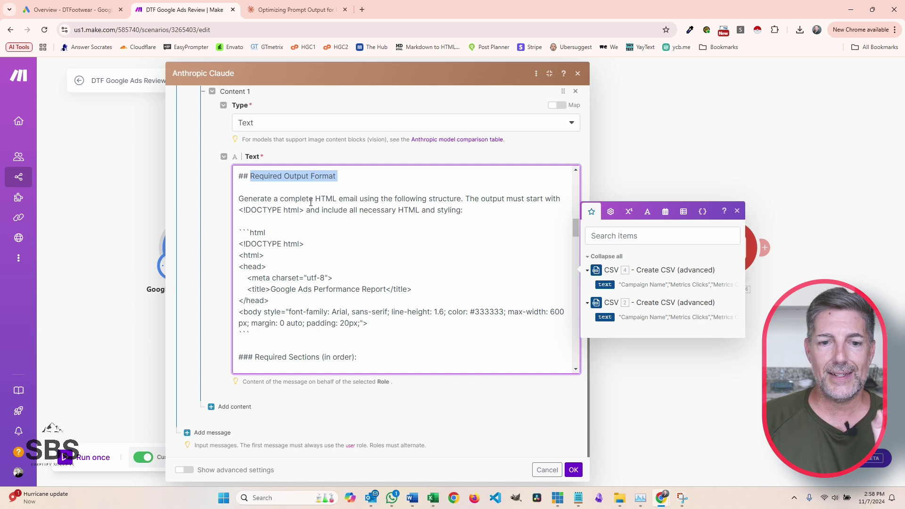
left_click_drag(309, 198, 402, 201)
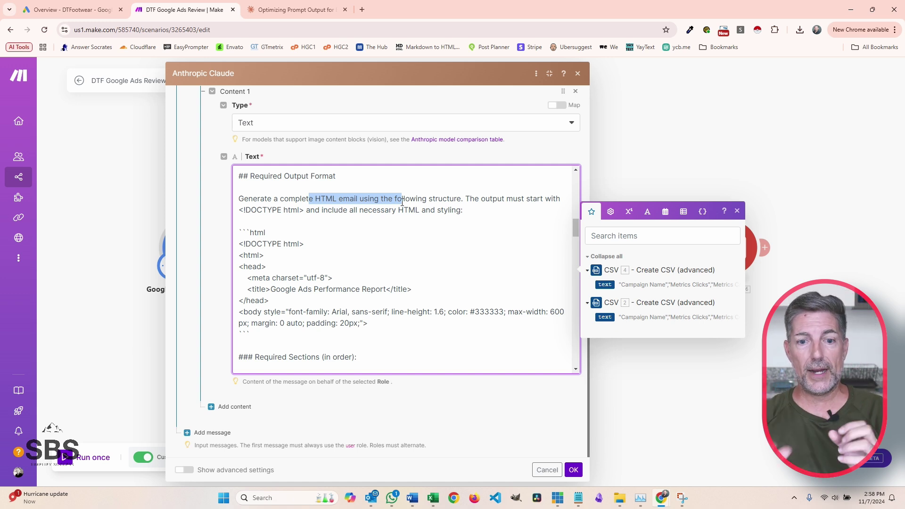
Step: Switch to the Weekly Google Ads Report email in Outlook and review the Executive Summary's alert, emoji and change indicators
mouse_move(371, 498)
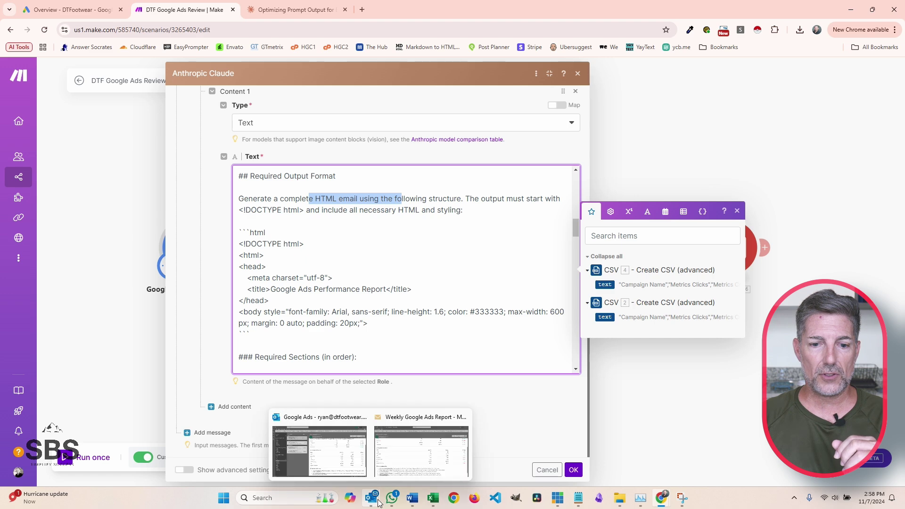
left_click(401, 468)
scroll(526, 300, "up", 3)
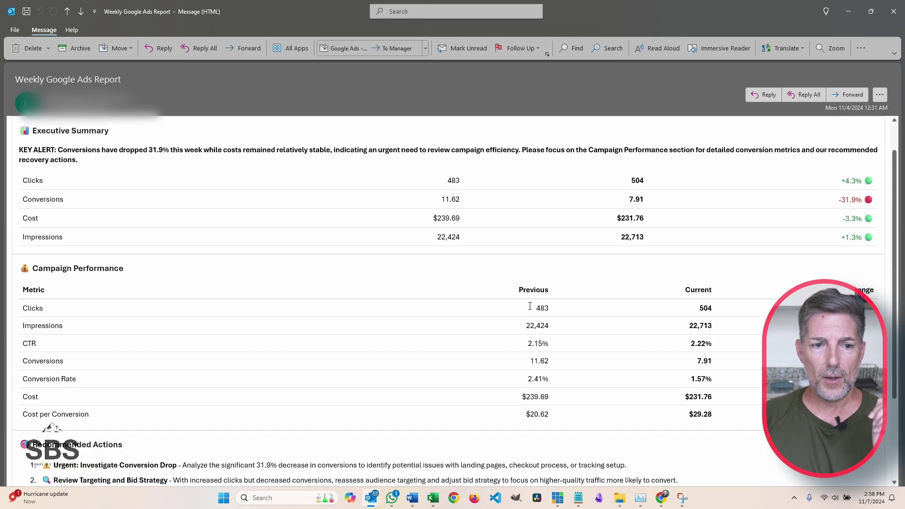
left_click_drag(203, 201, 368, 201)
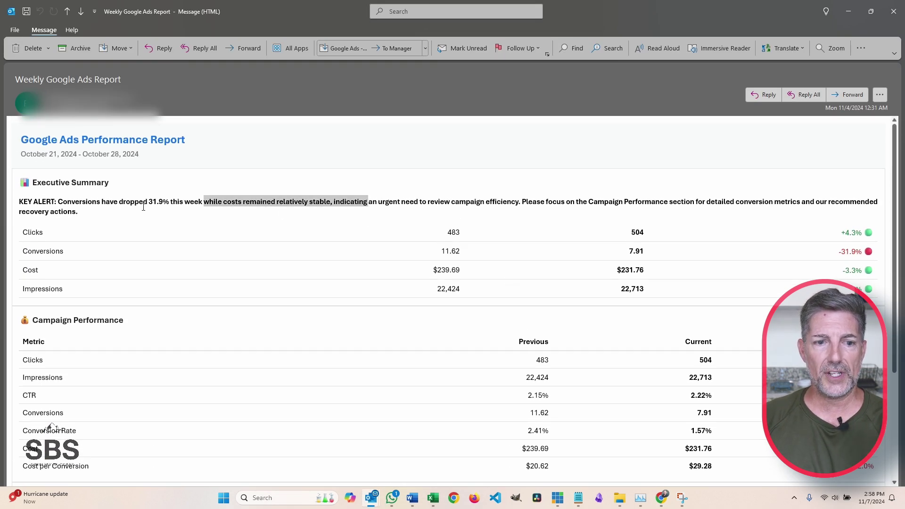
left_click(26, 184)
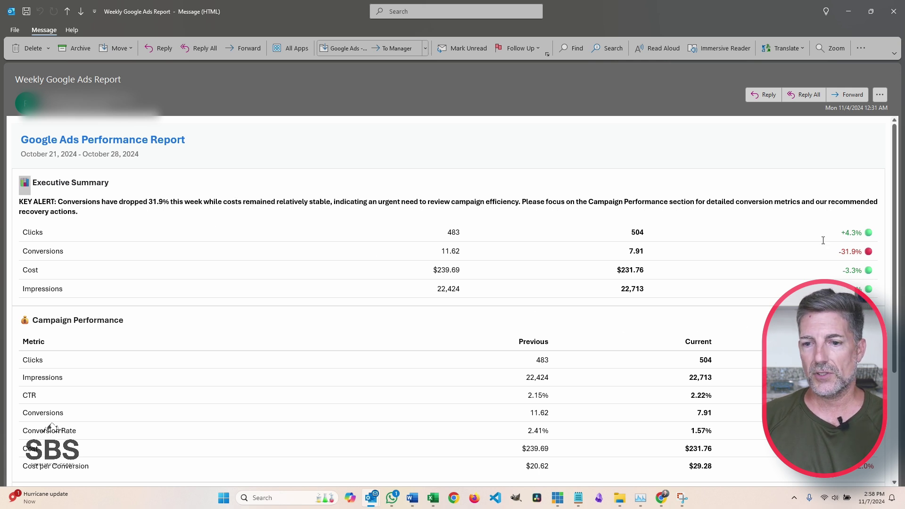
left_click_drag(830, 231, 860, 288)
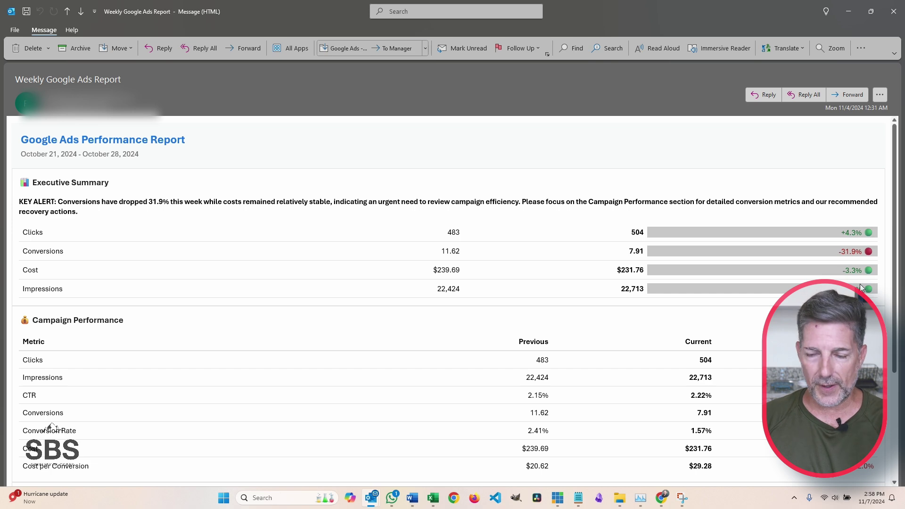
Step: Minimize the report email and read the prompt's required sections through Campaign Performance in the Make scenario
left_click(849, 12)
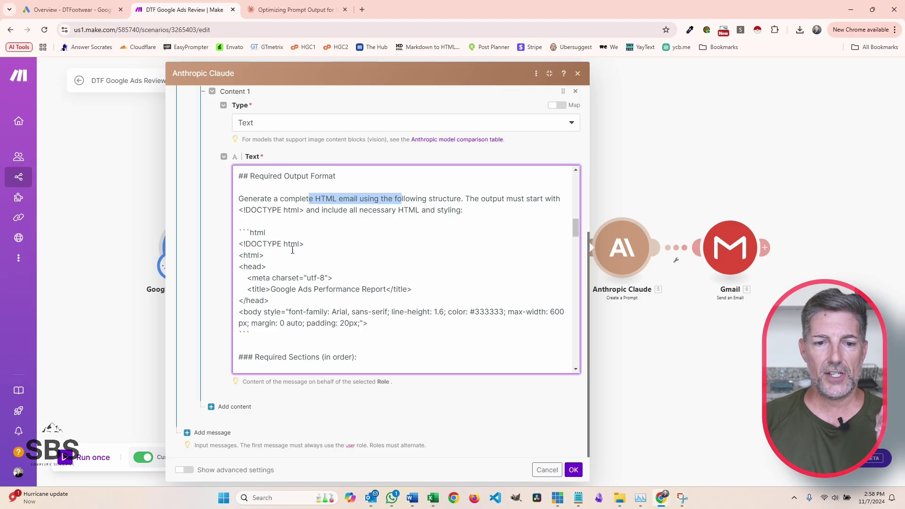
scroll(290, 248, "down", 10)
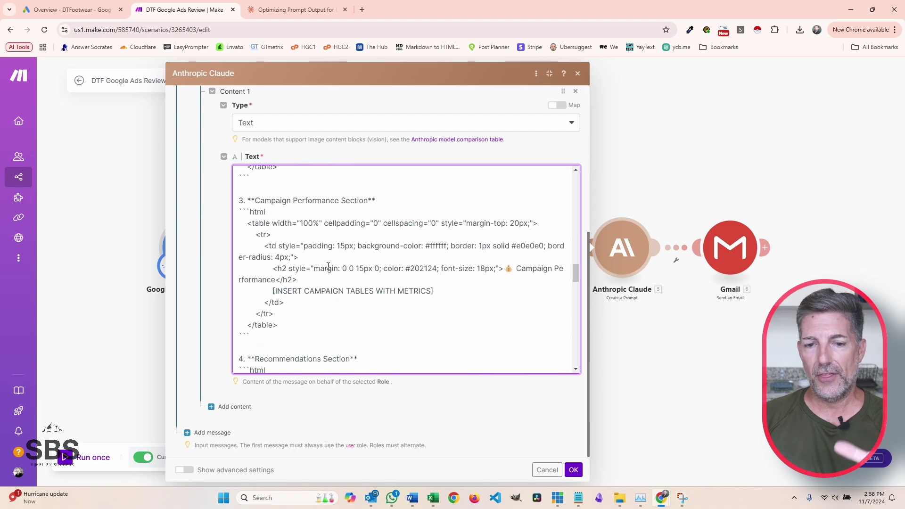
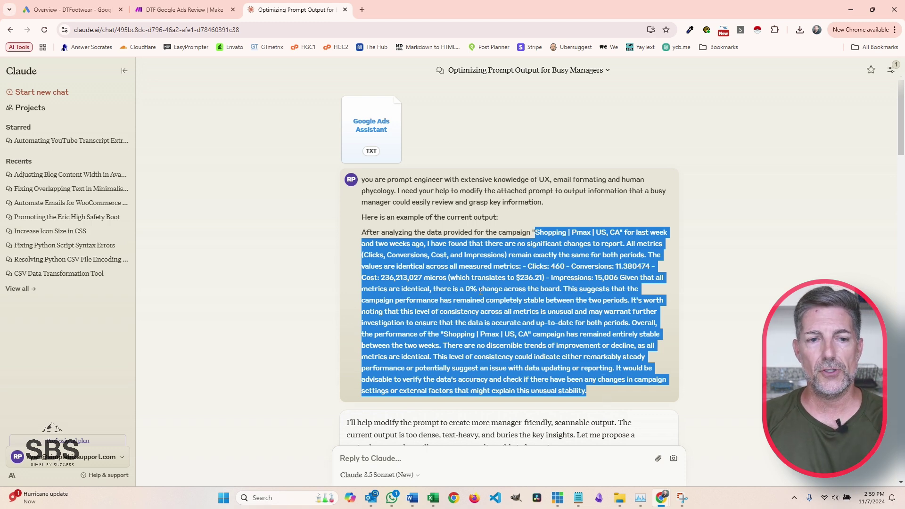
Step: In the Claude chat Optimizing Prompt Output for Busy Managers, read the opening prompt-engineer request for a manager-friendly output
scroll(446, 287, "down", 3)
scroll(447, 273, "up", 5)
left_click_drag(381, 179, 530, 195)
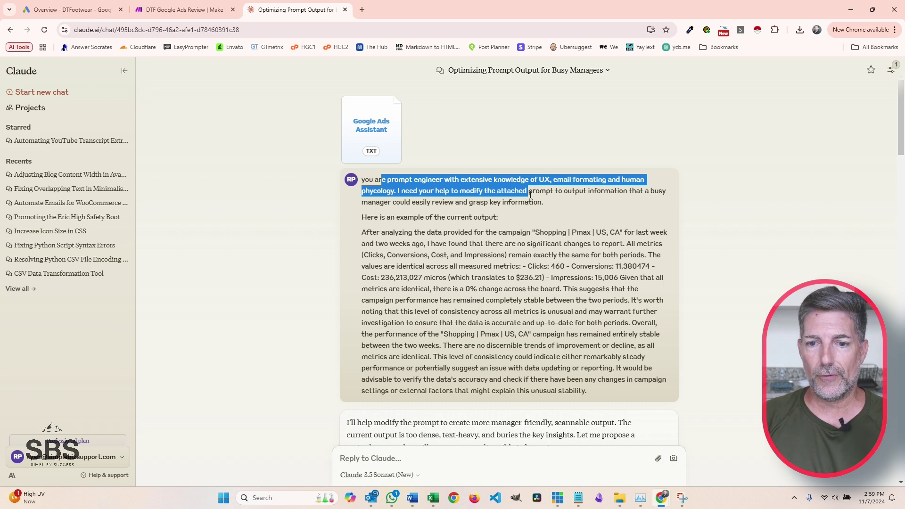
left_click_drag(529, 194, 535, 200)
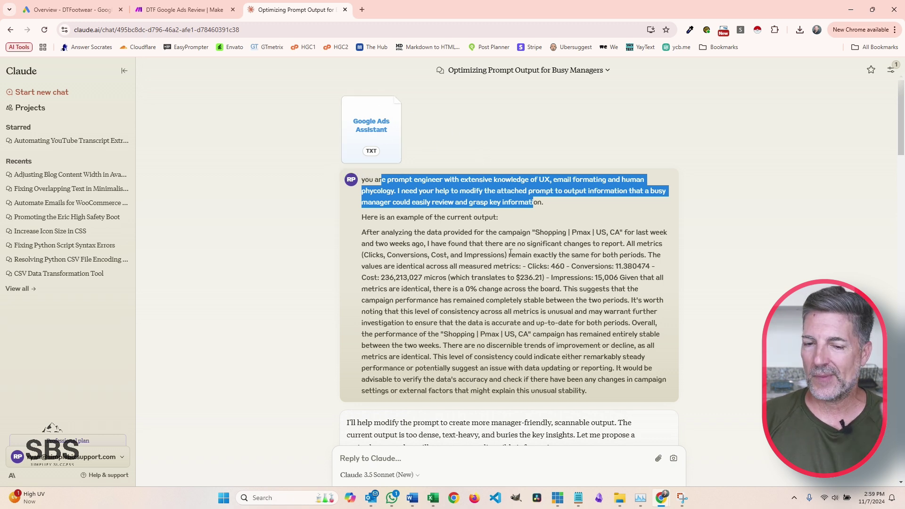
Step: Highlight the example of the current output in the first chat message to examine its dense text
scroll(511, 253, "down", 1)
left_click_drag(371, 170, 499, 185)
left_click(364, 189)
left_click_drag(367, 184, 630, 343)
Step: Read Claude's first reply, from Visually Scannable to Action-Oriented and its closing questions
scroll(641, 319, "down", 3)
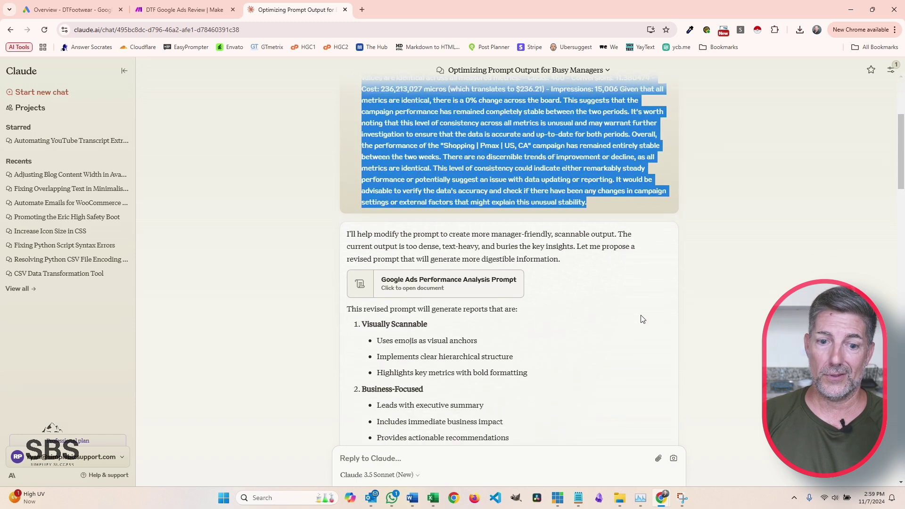
scroll(641, 319, "down", 2)
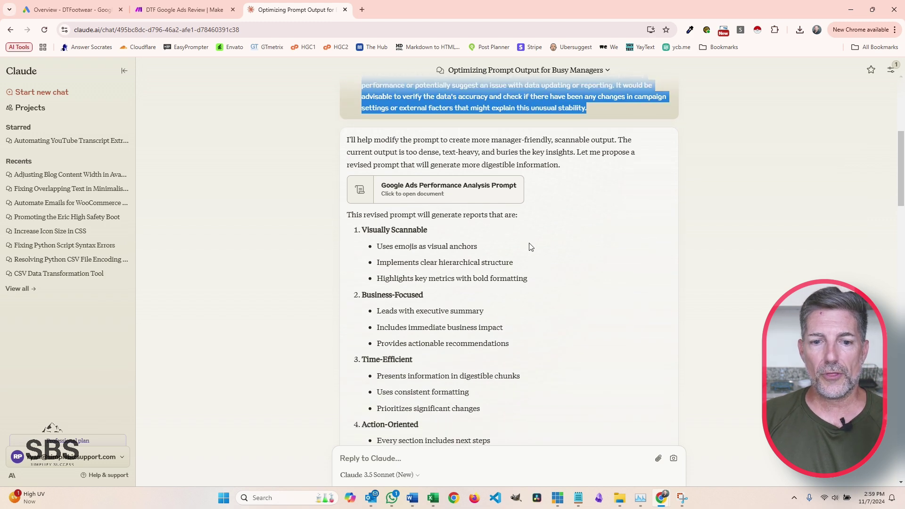
scroll(590, 221, "down", 4)
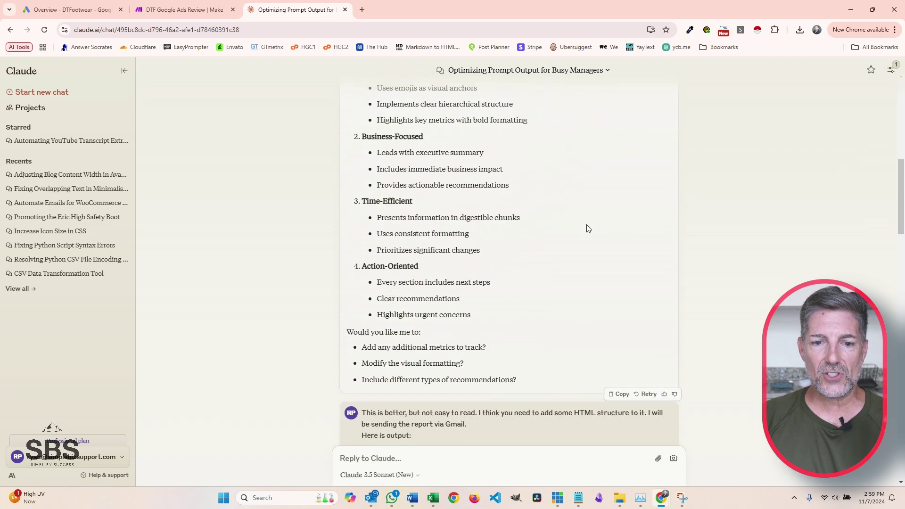
scroll(472, 246, "down", 1)
scroll(518, 250, "up", 2)
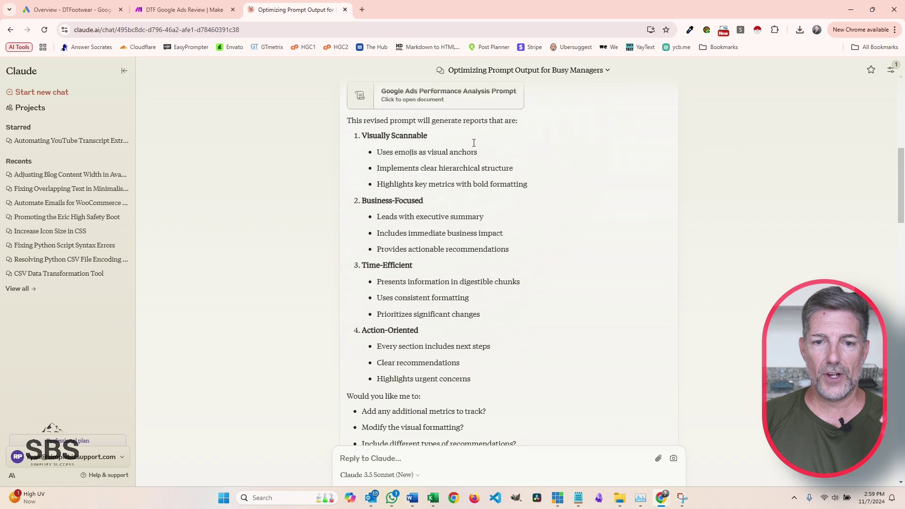
scroll(555, 256, "down", 2)
Step: Examine the follow-up message asking for HTML structure, highlighting its pasted output and the readability feedback
scroll(557, 256, "down", 4)
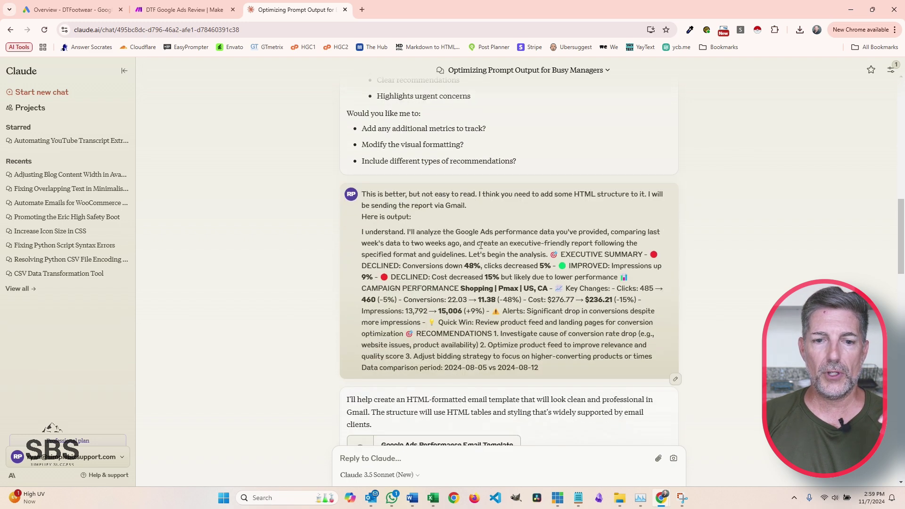
left_click_drag(363, 232, 605, 374)
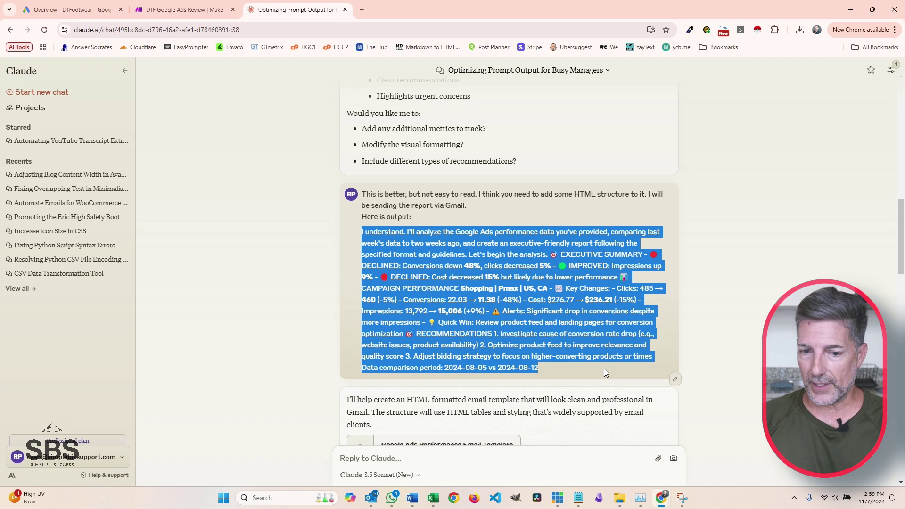
scroll(604, 369, "down", 1)
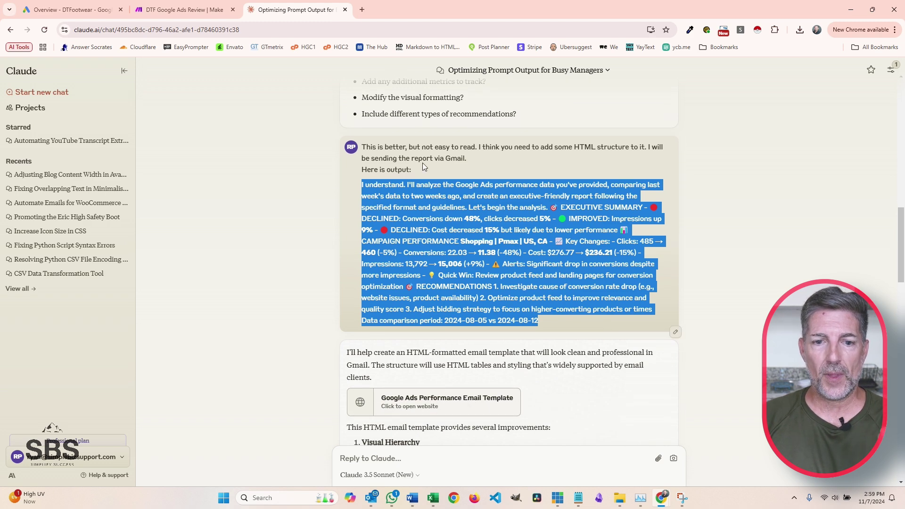
left_click_drag(380, 150, 472, 150)
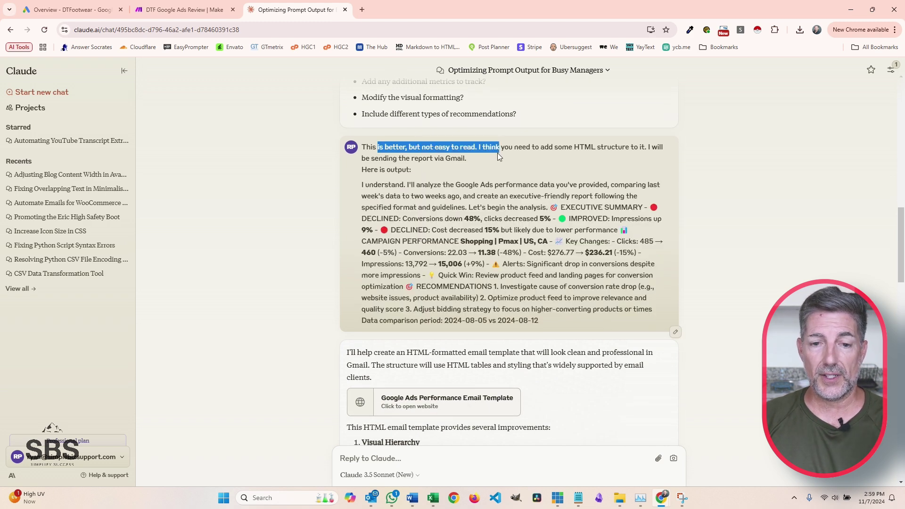
Step: Finish highlighting the request for HTML structure, and examine the follow-up message asking to include the template in the prompt
left_click_drag(497, 153, 502, 156)
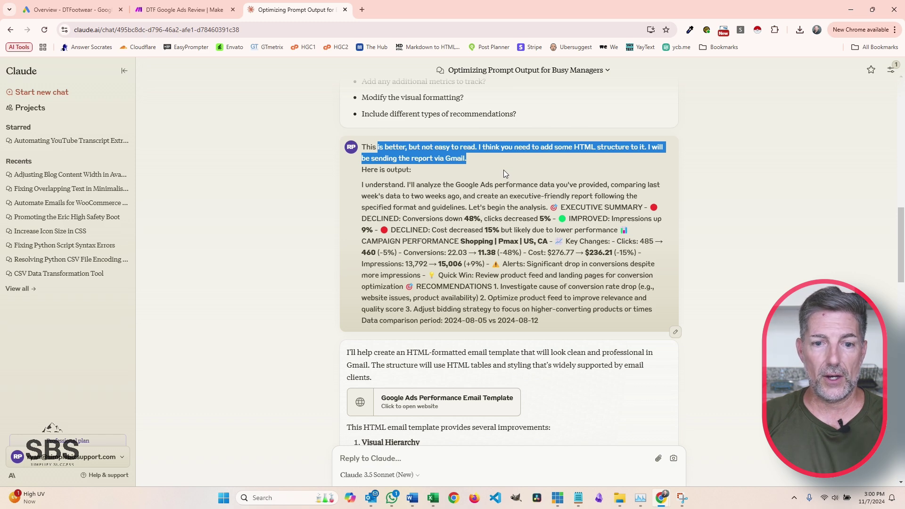
scroll(504, 169, "down", 3)
scroll(503, 171, "down", 10)
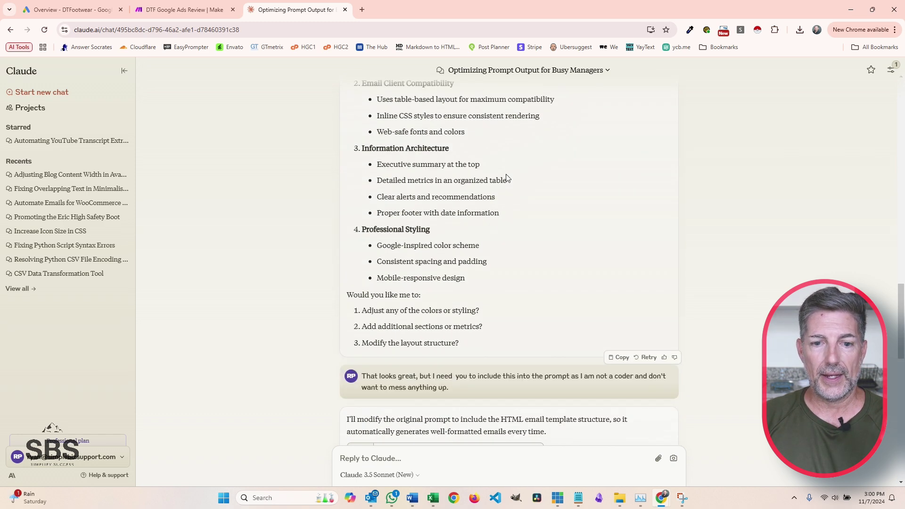
scroll(508, 178, "down", 2)
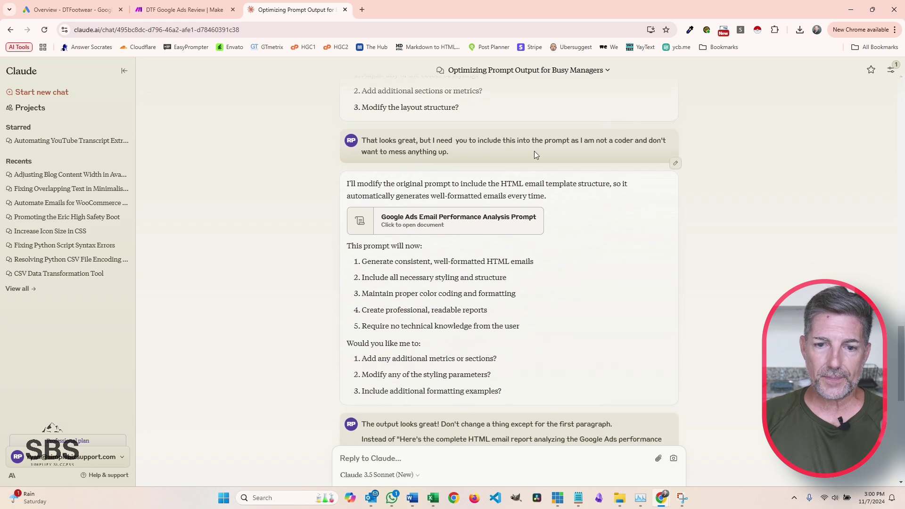
left_click_drag(453, 139, 544, 136)
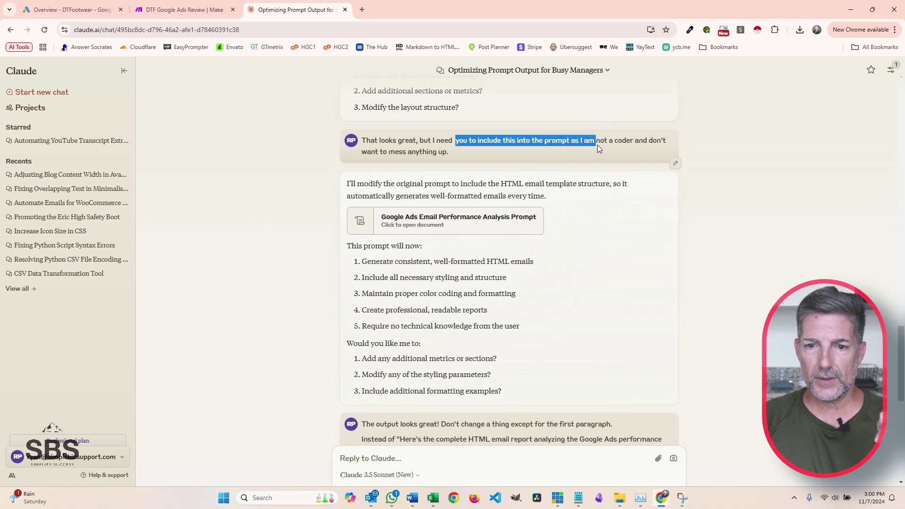
left_click_drag(597, 145, 599, 148)
left_click_drag(432, 142, 463, 141)
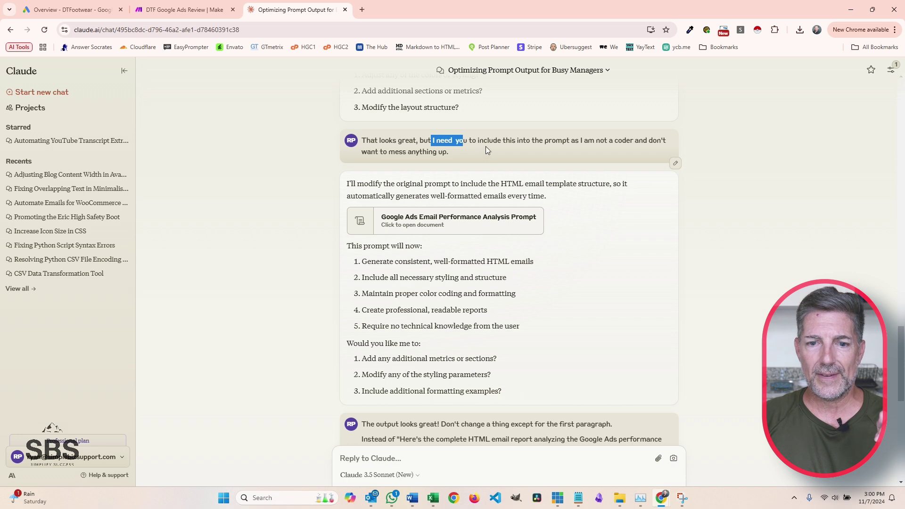
Step: Open the Google Ads Performance Email Template preview and examine it from Executive Summary to Recommended Actions
scroll(494, 151, "up", 6)
scroll(497, 149, "up", 3)
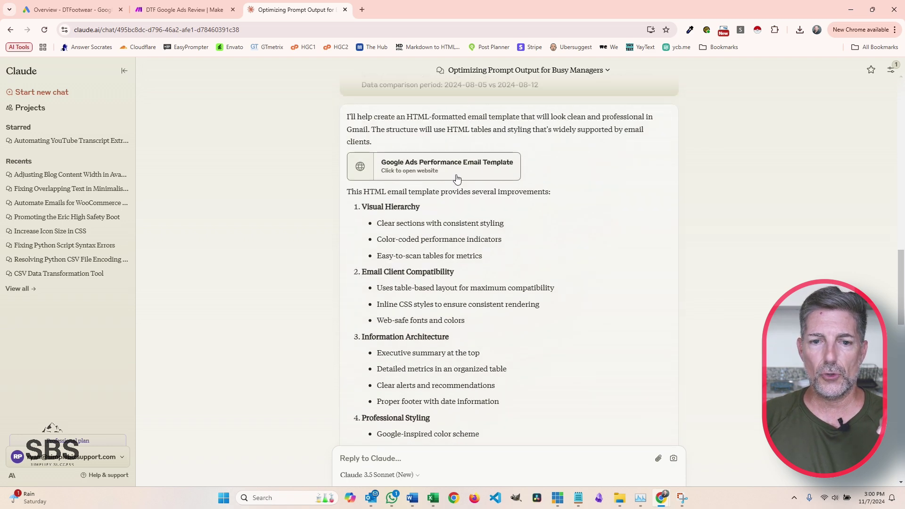
left_click(442, 170)
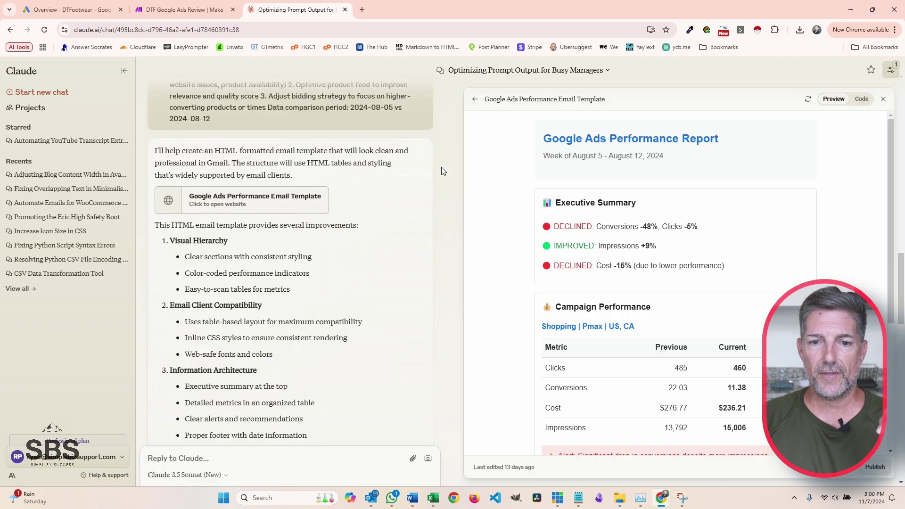
scroll(613, 226, "down", 5)
scroll(616, 243, "up", 5)
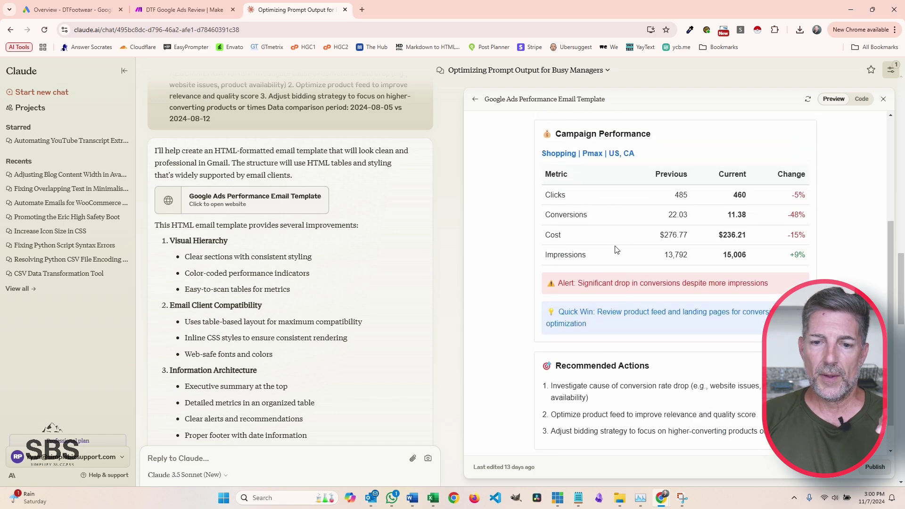
scroll(615, 247, "down", 4)
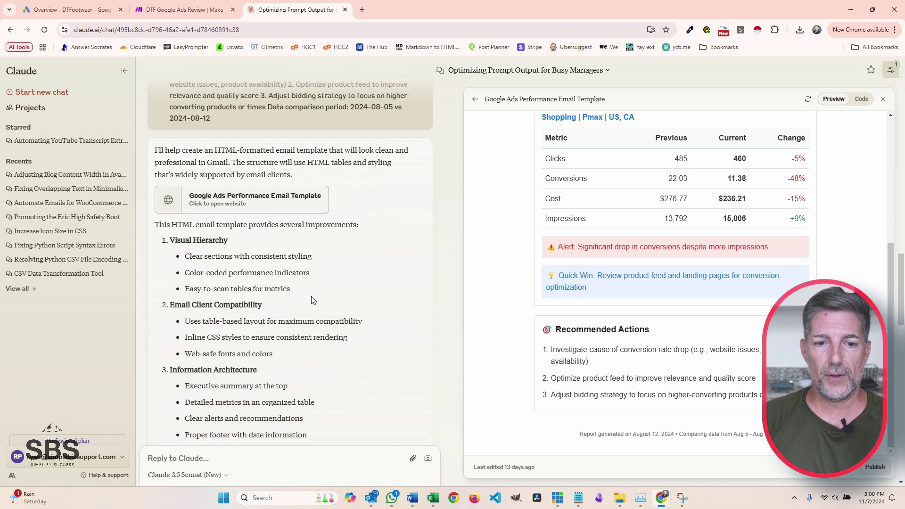
Step: Highlight the non-coder request, open the Google Ads Email Performance Analysis Prompt document, and skim it and the rest of the chat
scroll(320, 305, "down", 10)
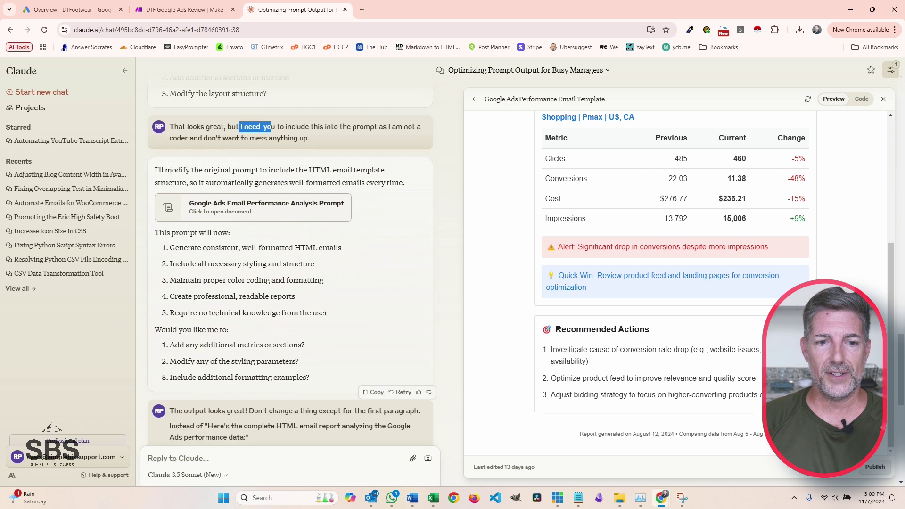
left_click_drag(179, 126, 341, 140)
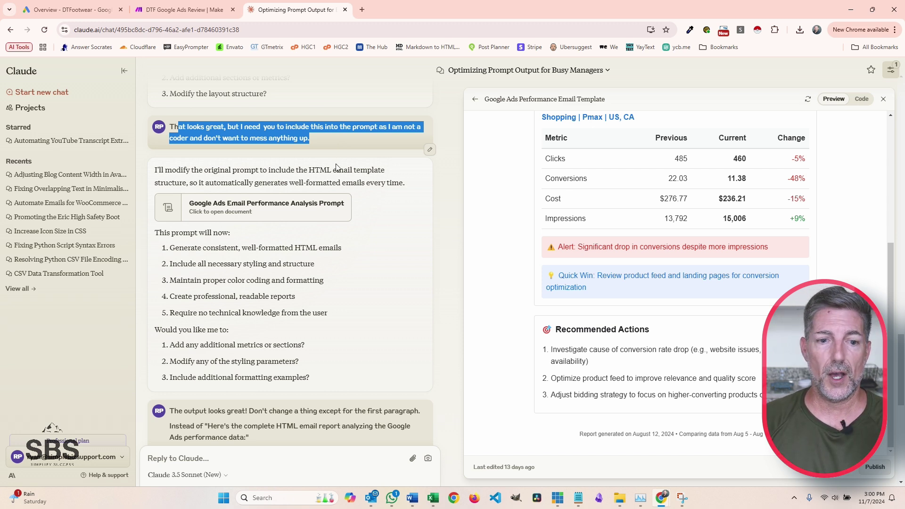
left_click(321, 209)
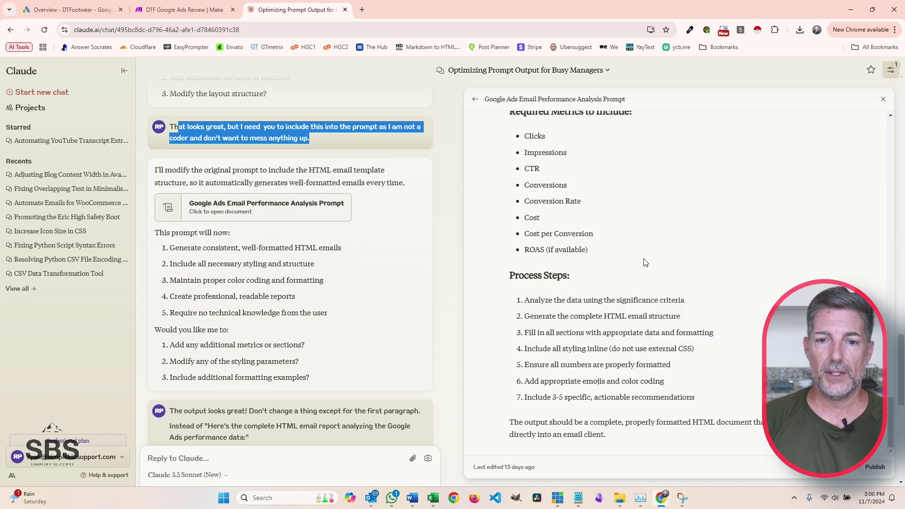
scroll(588, 313, "up", 6)
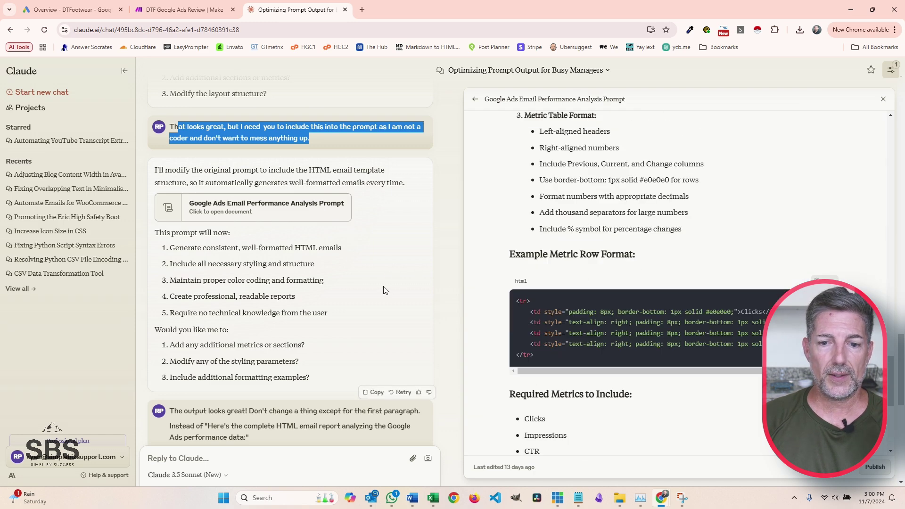
scroll(382, 288, "down", 8)
scroll(382, 289, "down", 1)
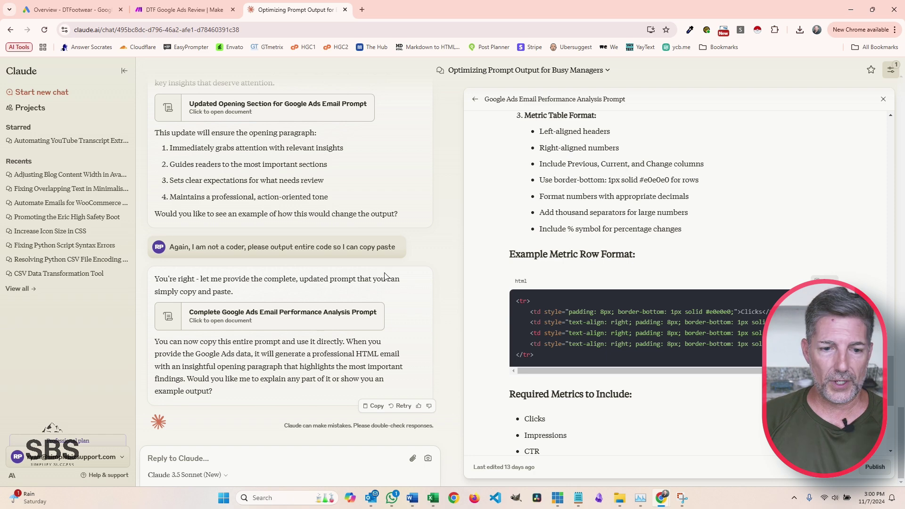
Step: Switch to the Make scenario and read the Anthropic Claude module's prompt to its end, highlighting the closing section and glancing back at the Claude chat
left_click(188, 11)
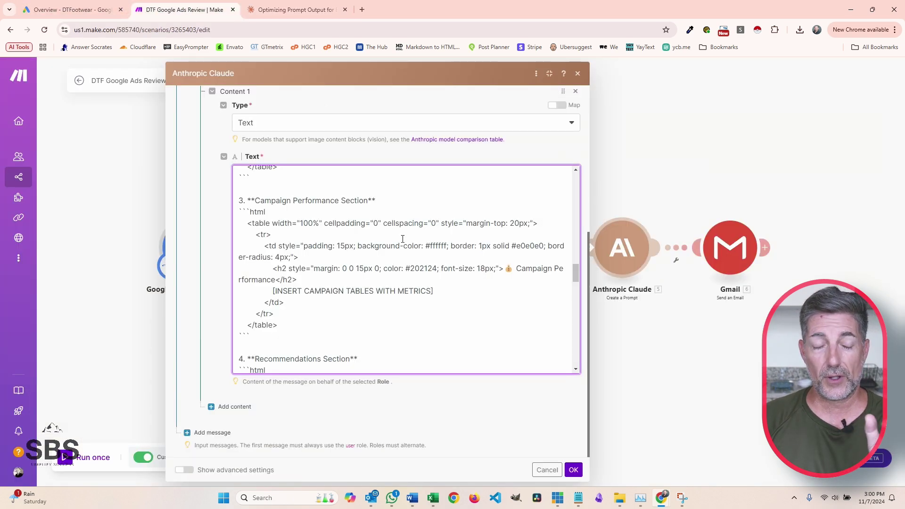
scroll(401, 237, "down", 15)
scroll(408, 250, "up", 3)
scroll(410, 251, "down", 3)
scroll(412, 248, "up", 3)
scroll(412, 247, "down", 3)
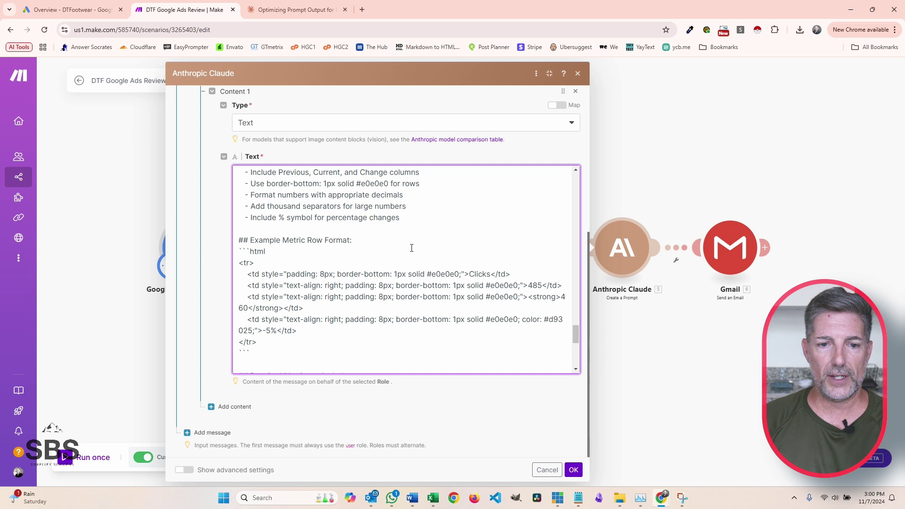
scroll(411, 247, "down", 6)
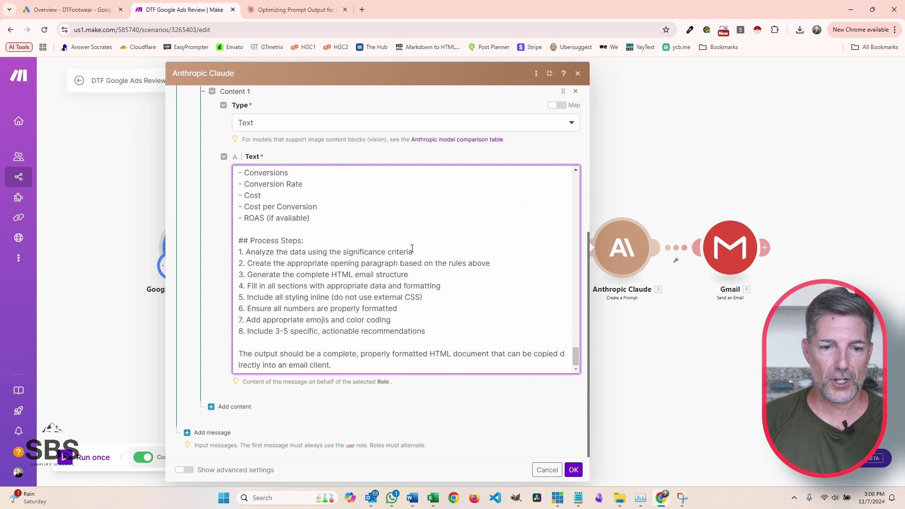
left_click_drag(369, 366, 276, 184)
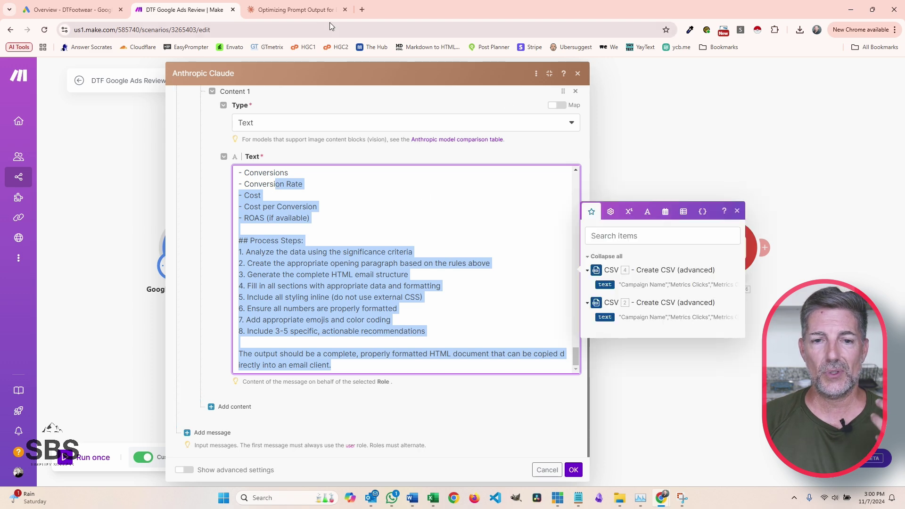
left_click(295, 9)
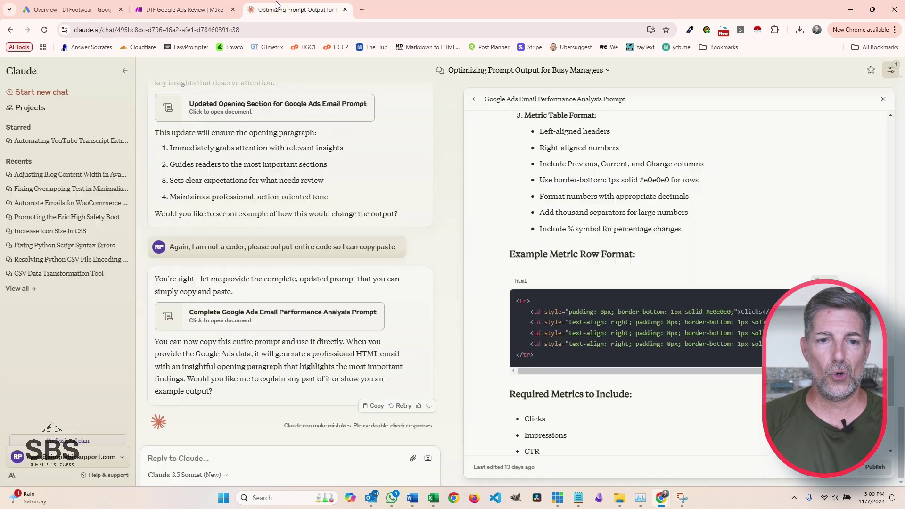
left_click(185, 9)
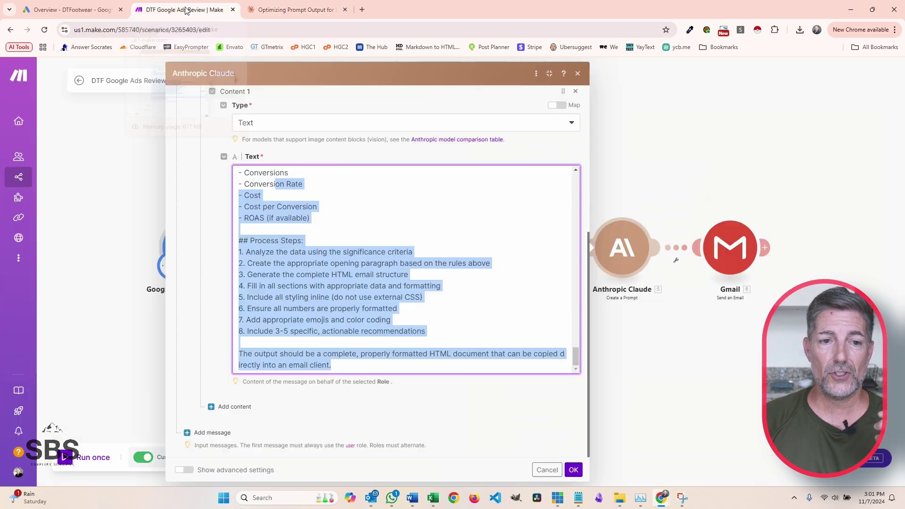
Step: Close the Anthropic Claude module without saving, and check the scenario's schedule settings without changing them
left_click(548, 471)
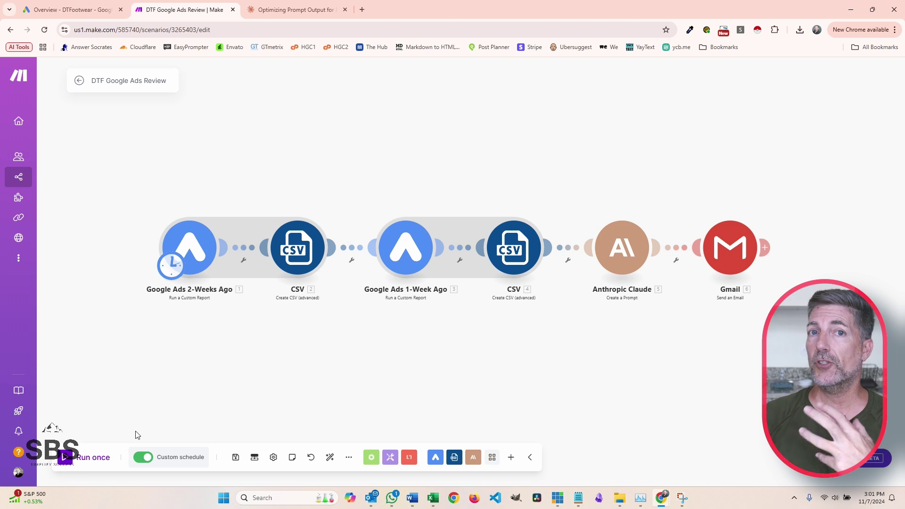
left_click(191, 457)
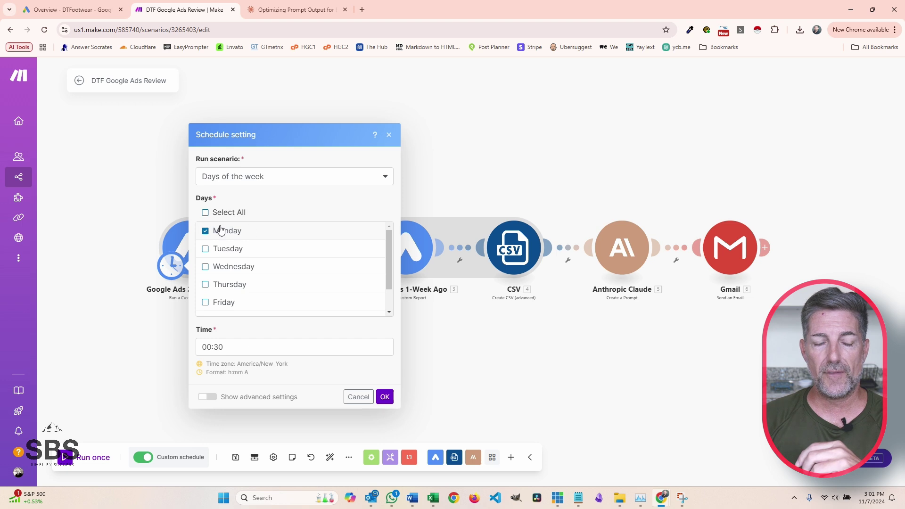
left_click(389, 137)
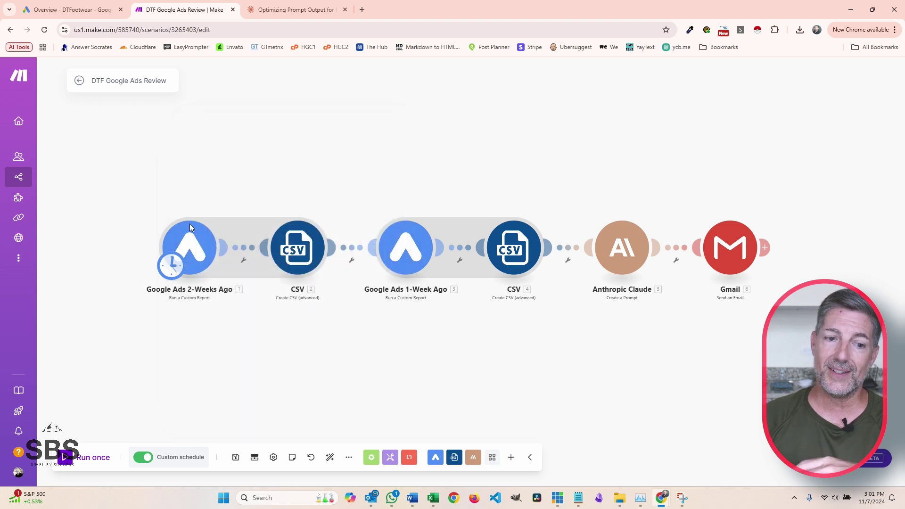